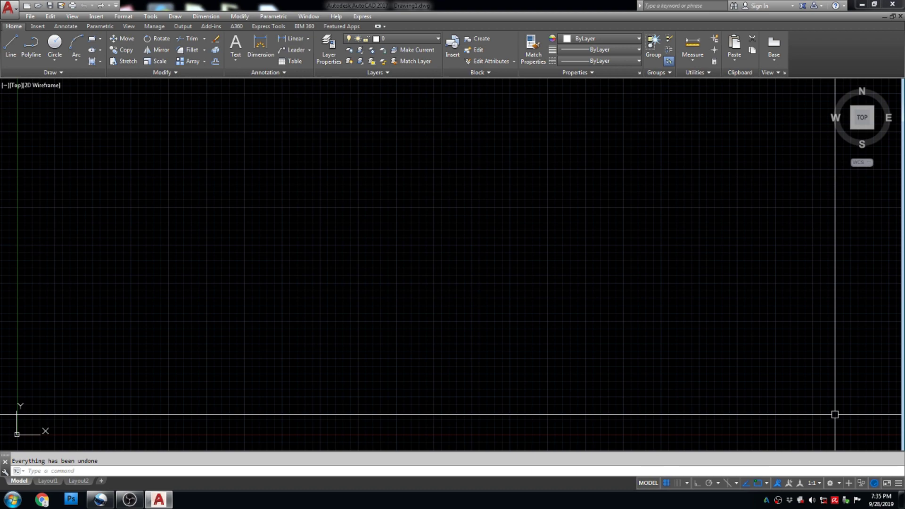
Turn off the drawing grid and set the insertion scale units to Millimeters.
key(F7)
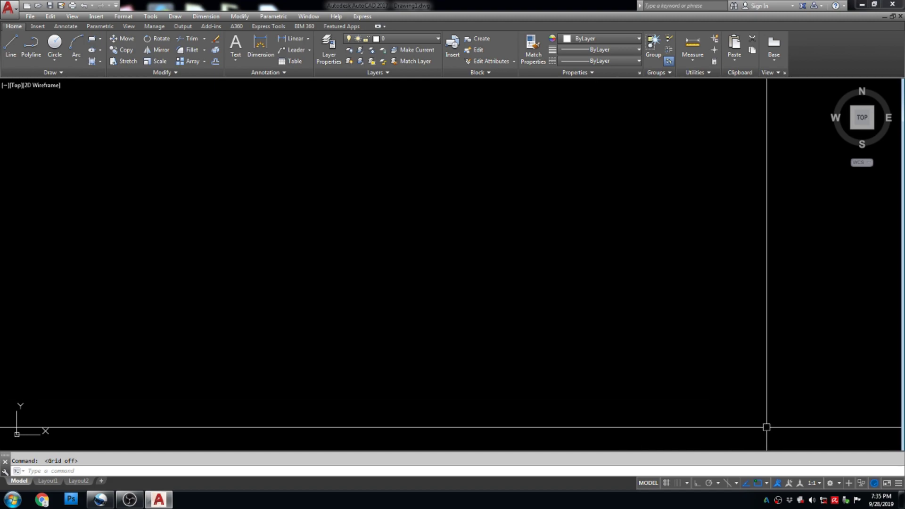
text(UNIT)
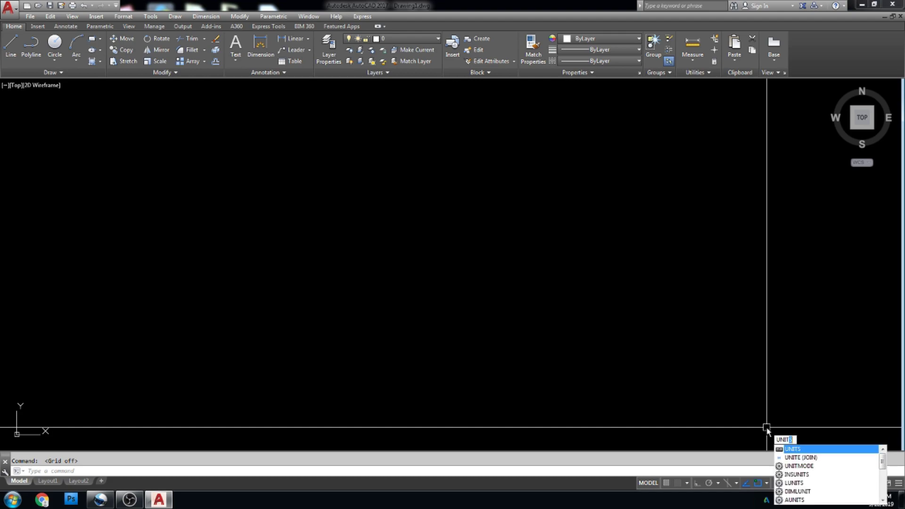
key(Return)
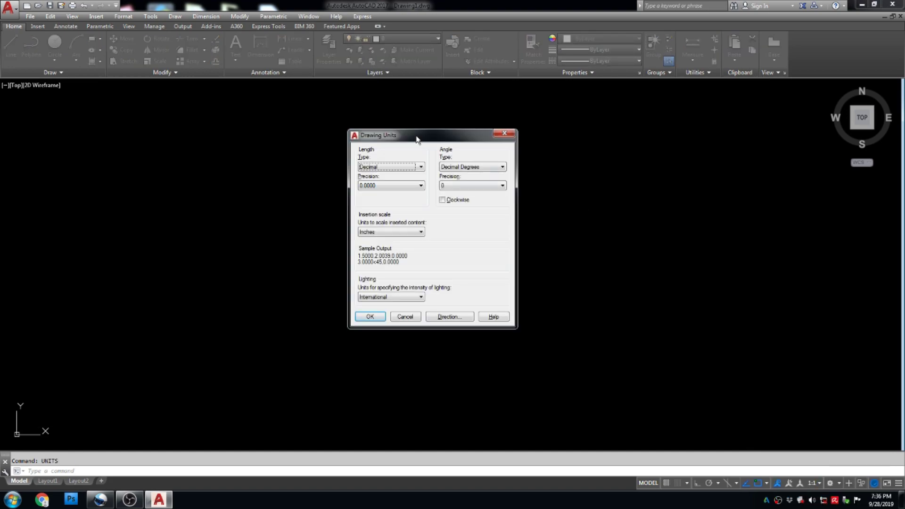
click(390, 233)
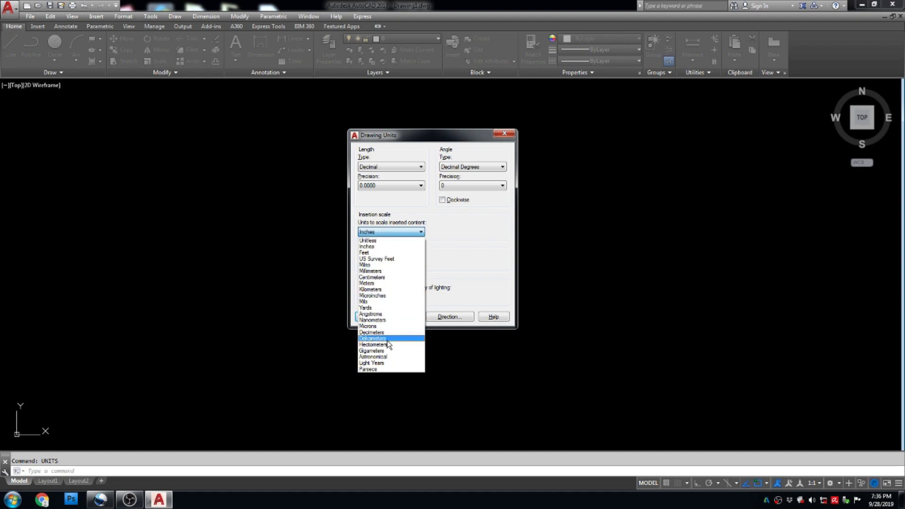
click(375, 272)
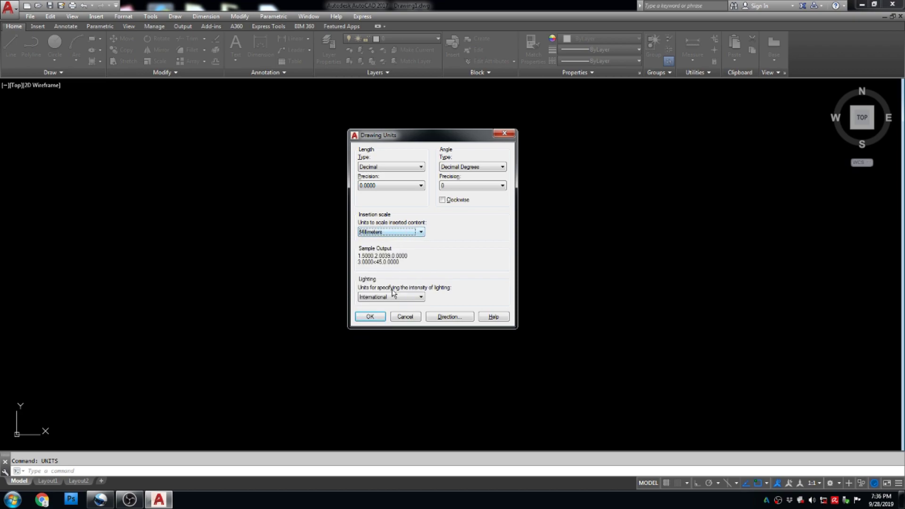
click(372, 316)
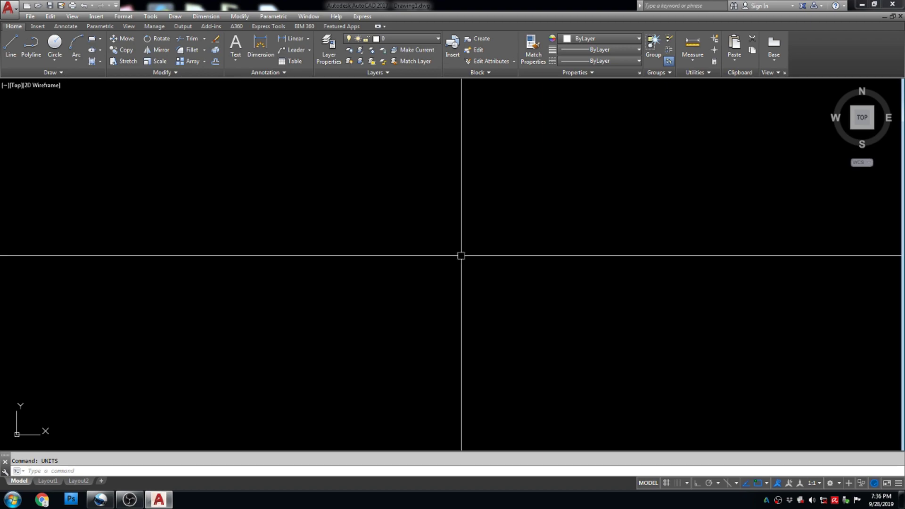
Draw a horizontal line 3000 mm long to the right with Ortho mode on.
text(L)
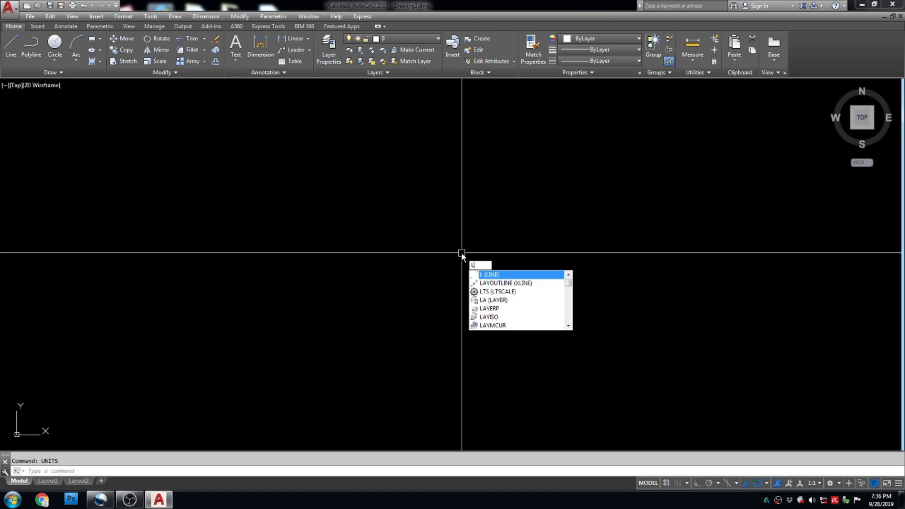
key(Return)
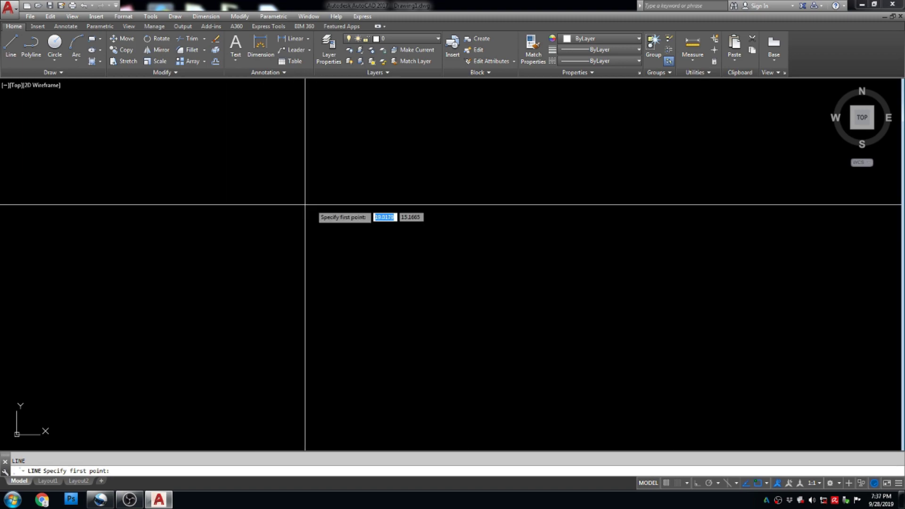
click(218, 209)
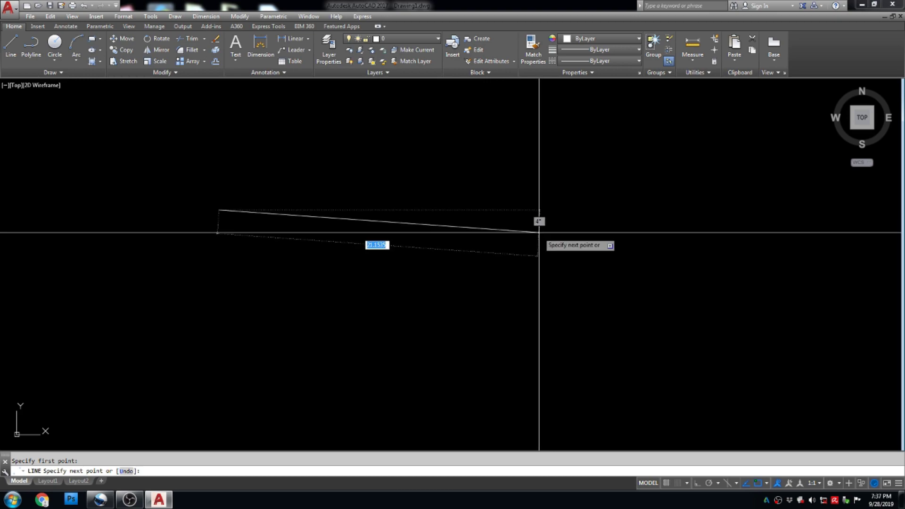
key(F8)
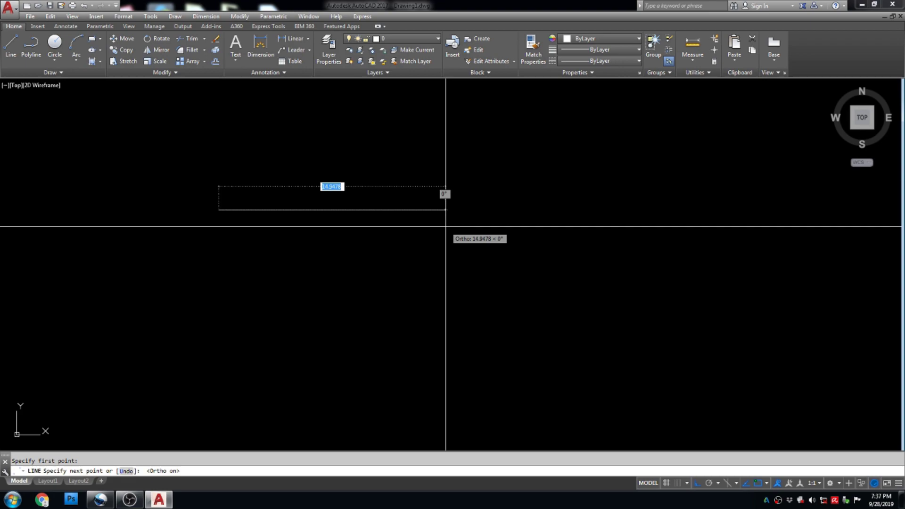
text(3000)
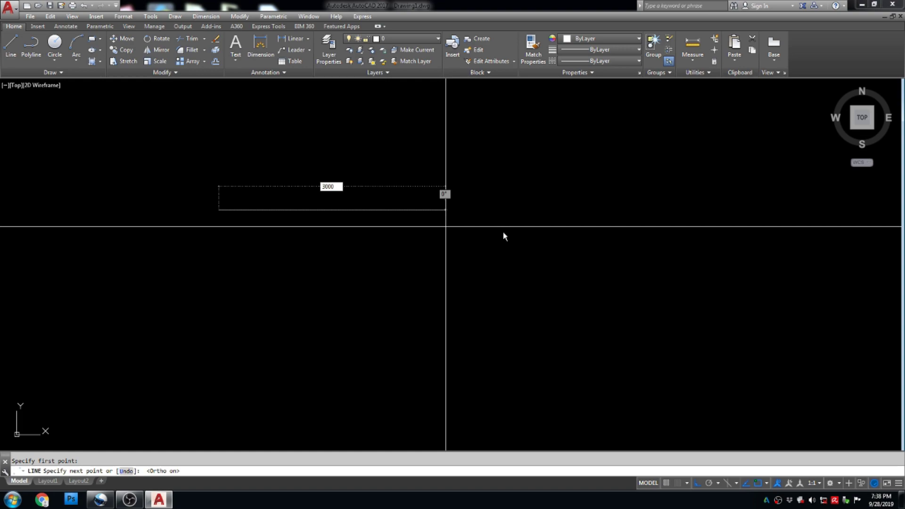
key(Return)
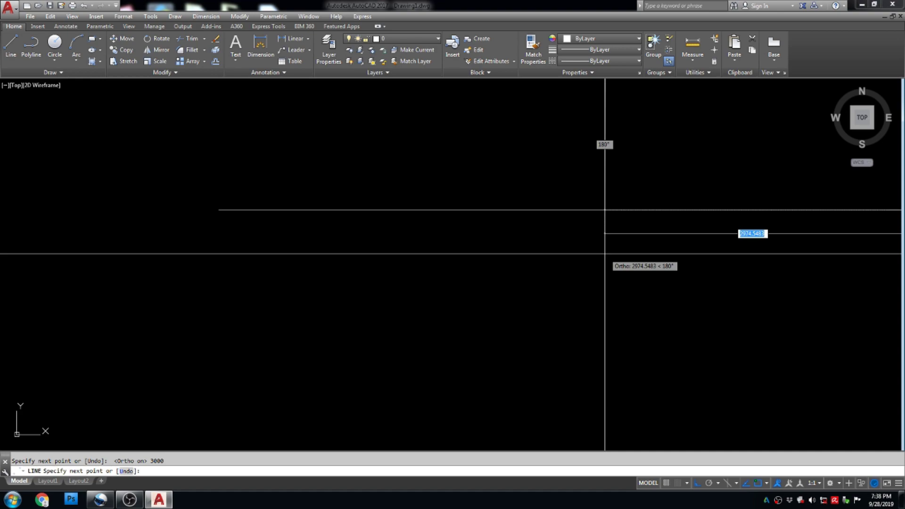
key(Return)
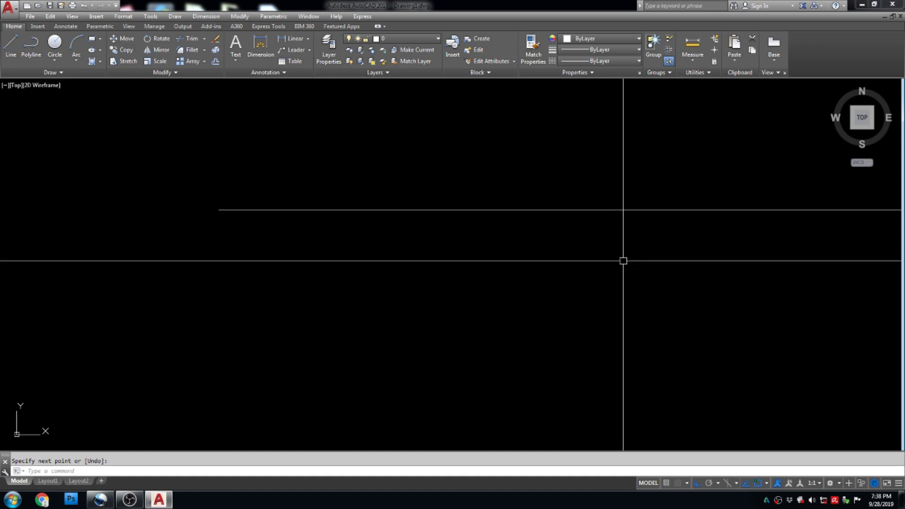
Examine the full extent of the horizontal line from end to end.
mouse_move(491, 245)
middle_down()
mouse_move(669, 261)
mouse_move(406, 242)
middle_up()
scroll(572, 271, down, 3)
scroll(628, 264, up, 4)
middle_drag(504, 284, 419, 281)
scroll(475, 285, up, 2)
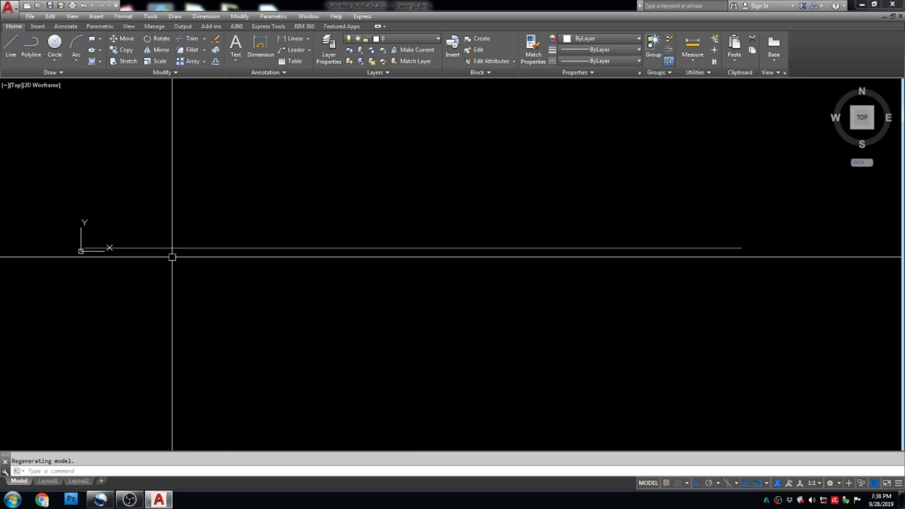
middle_drag(467, 268, 509, 239)
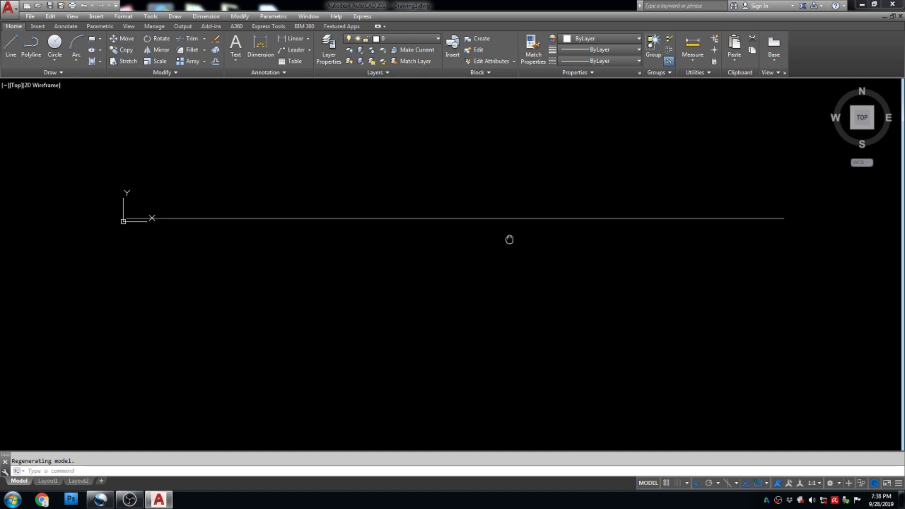
scroll(498, 239, down, 4)
scroll(499, 239, up, 2)
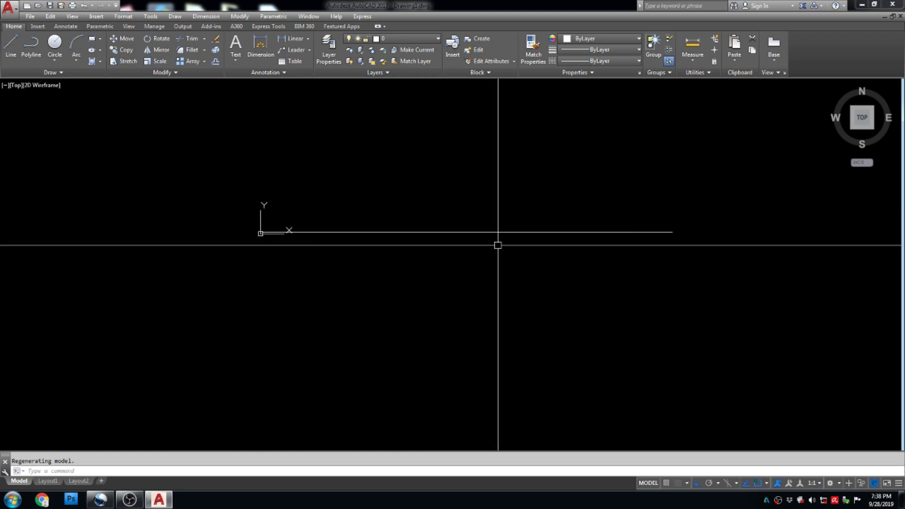
scroll(485, 257, down, 2)
scroll(402, 271, up, 2)
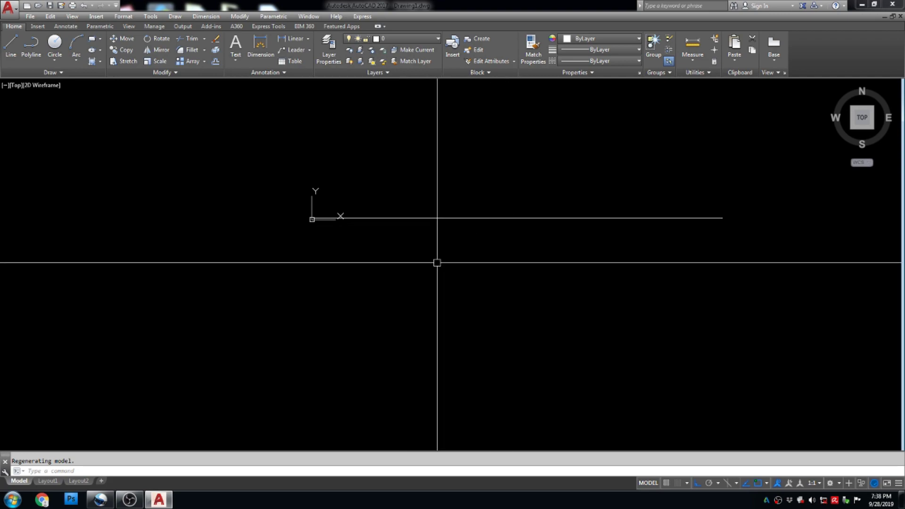
Draw a freehand chain of connected zigzag line segments below and beside the horizontal line with Ortho mode off.
text(L)
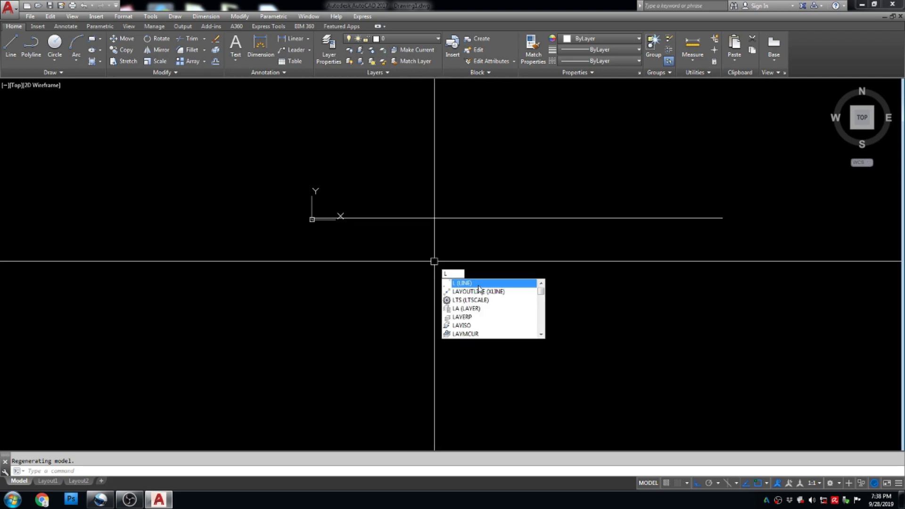
click(496, 283)
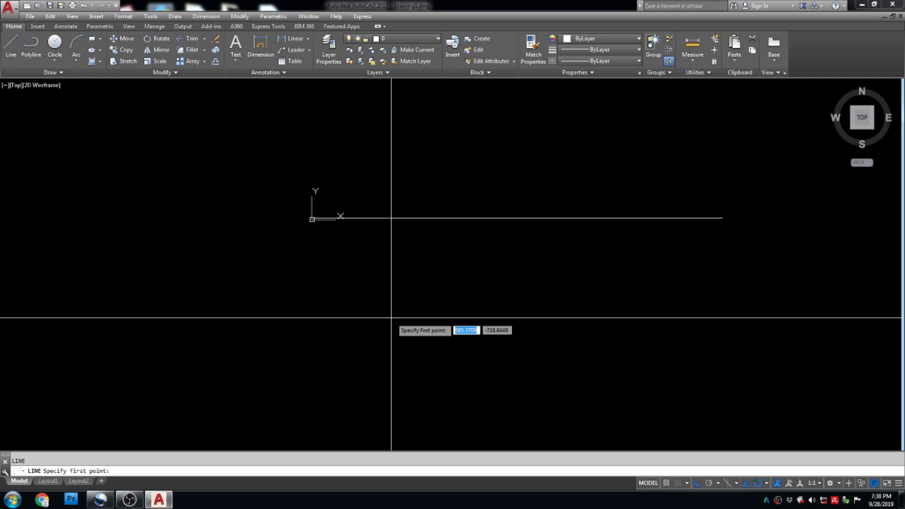
click(296, 319)
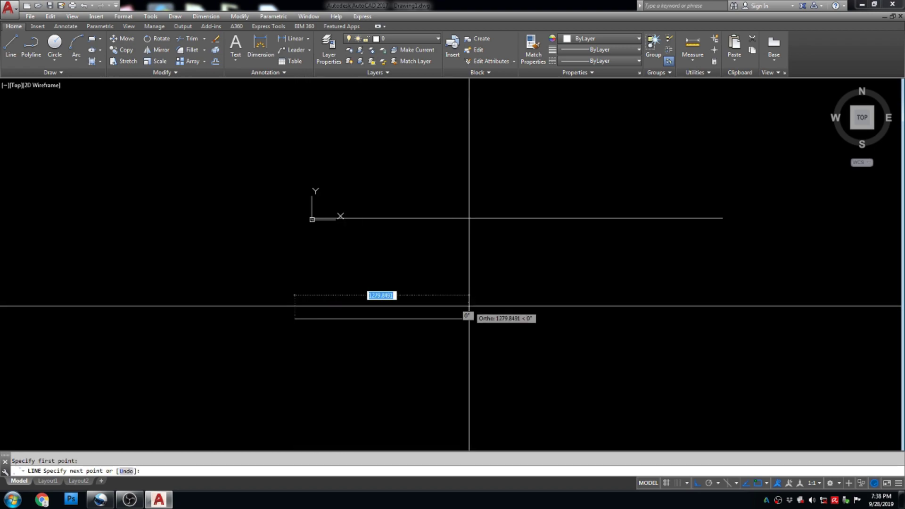
key(F8)
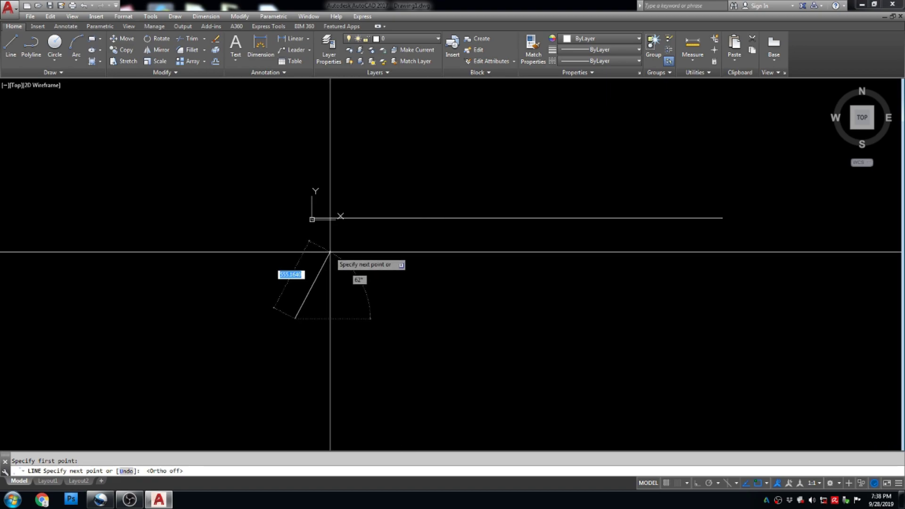
click(317, 245)
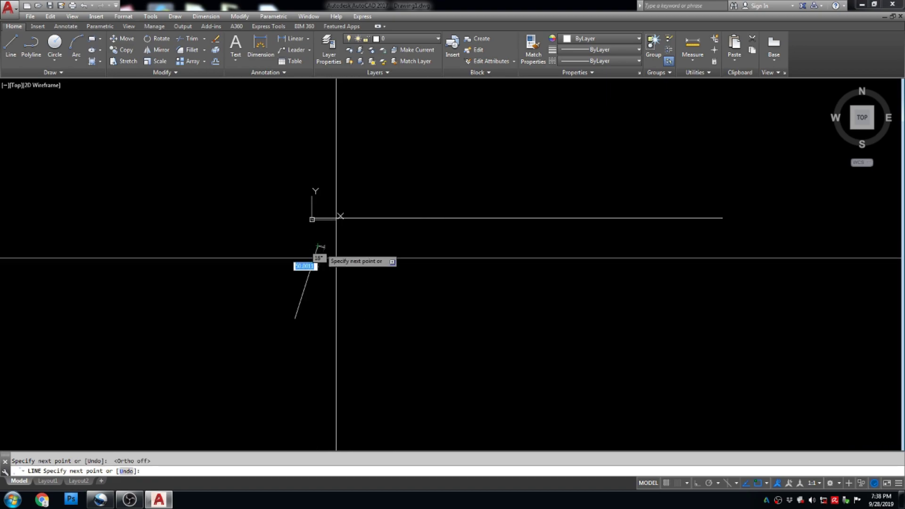
click(442, 263)
click(488, 356)
click(544, 282)
click(600, 363)
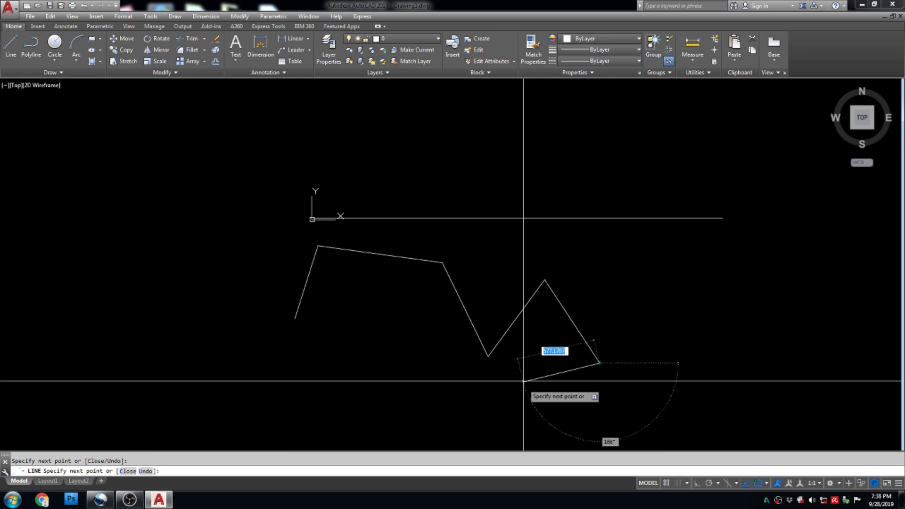
click(518, 418)
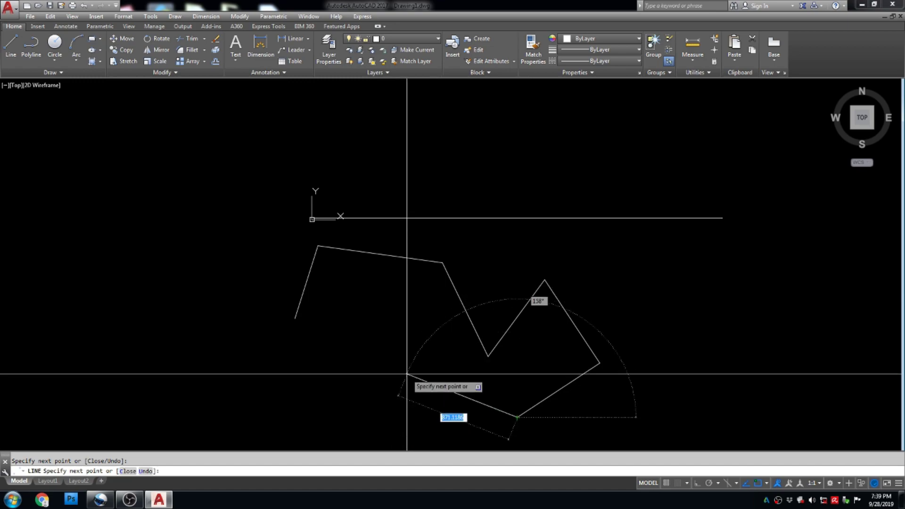
click(397, 369)
click(314, 415)
click(224, 348)
click(224, 263)
click(282, 357)
click(358, 315)
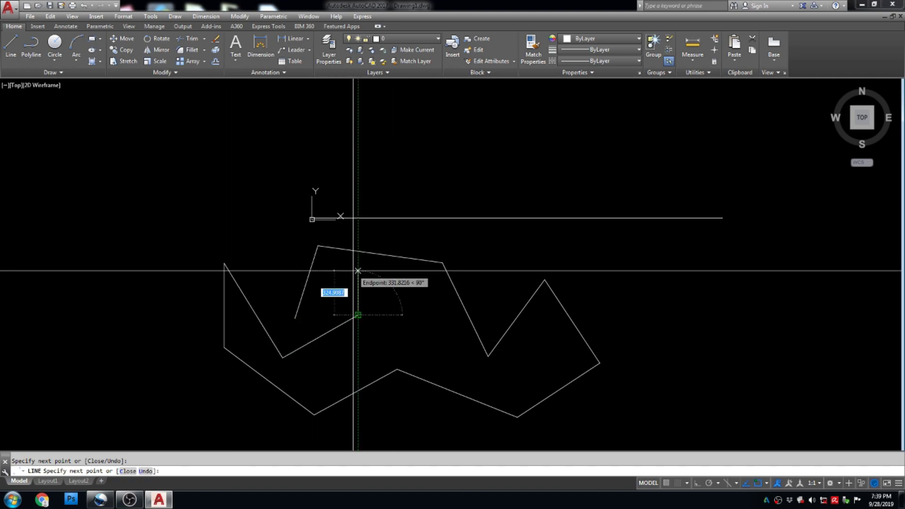
click(350, 283)
click(401, 283)
click(430, 358)
click(534, 358)
click(538, 325)
click(597, 425)
click(413, 417)
click(370, 423)
click(254, 405)
click(160, 337)
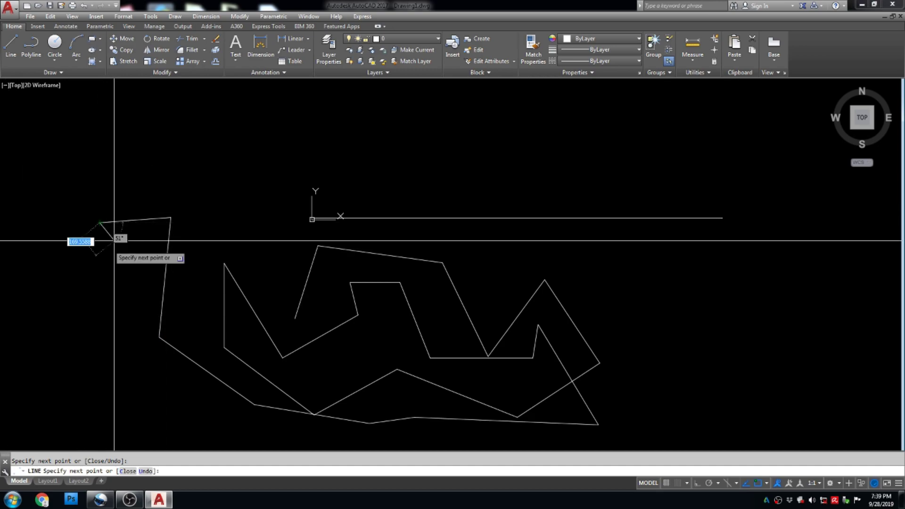
key(Escape)
Erase all the zigzag line segments, keeping only the long horizontal line.
scroll(411, 258, down, 6)
scroll(439, 315, up, 3)
scroll(323, 307, up, 3)
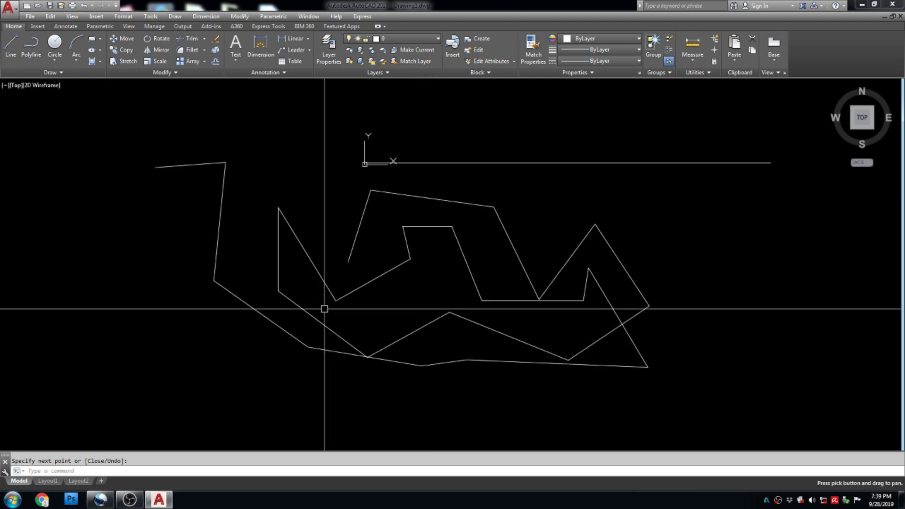
scroll(308, 323, down, 2)
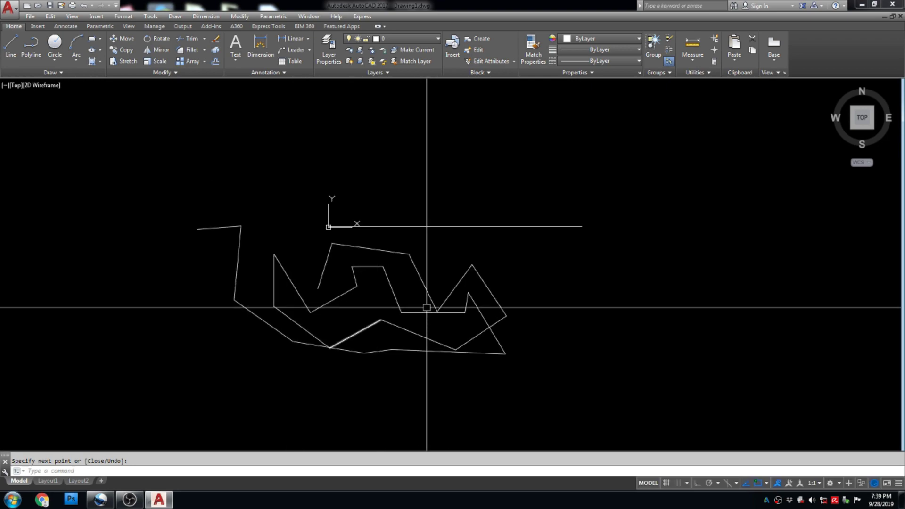
click(564, 272)
click(322, 352)
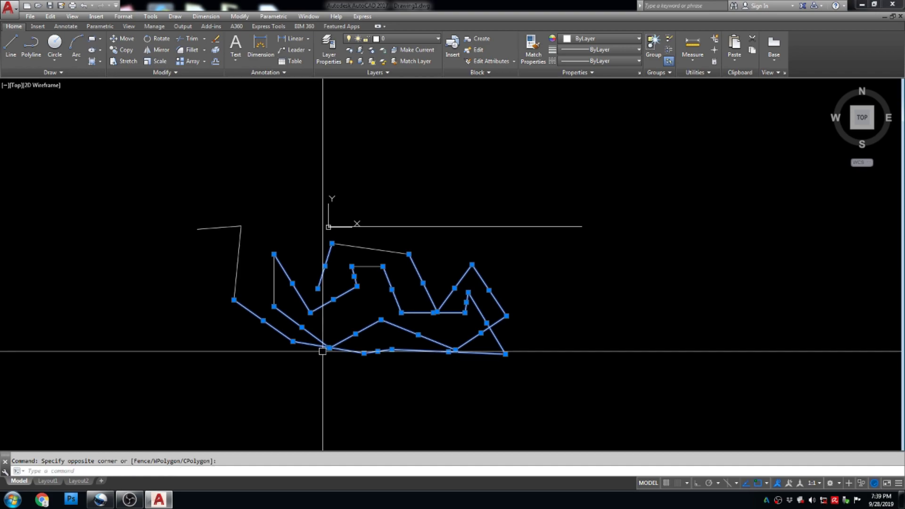
click(304, 212)
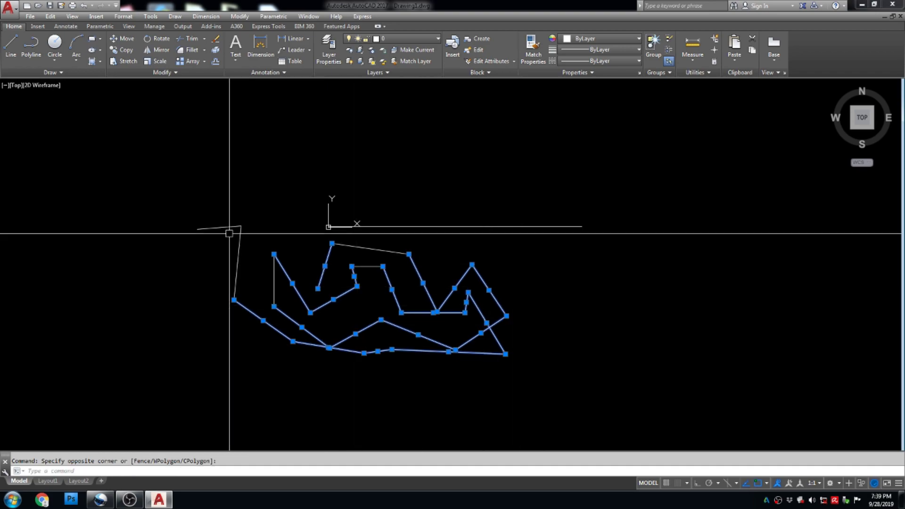
click(236, 227)
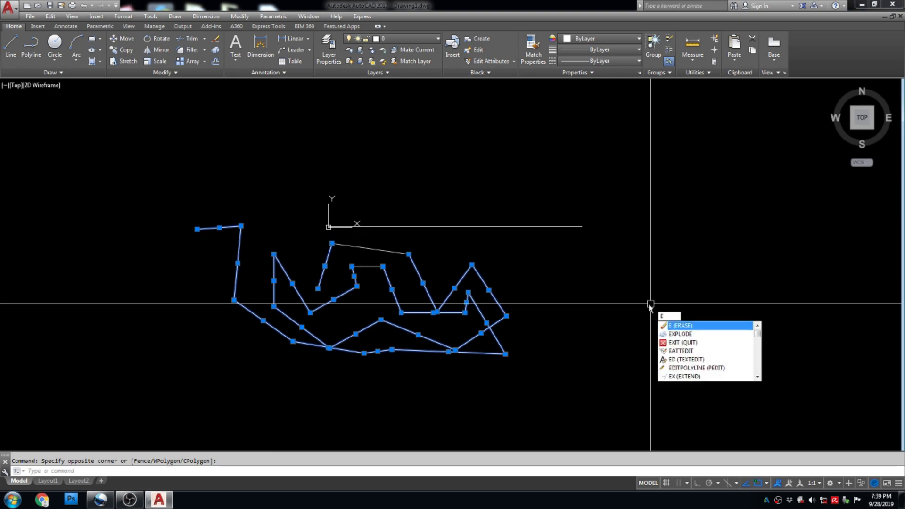
key(Return)
click(397, 242)
click(352, 293)
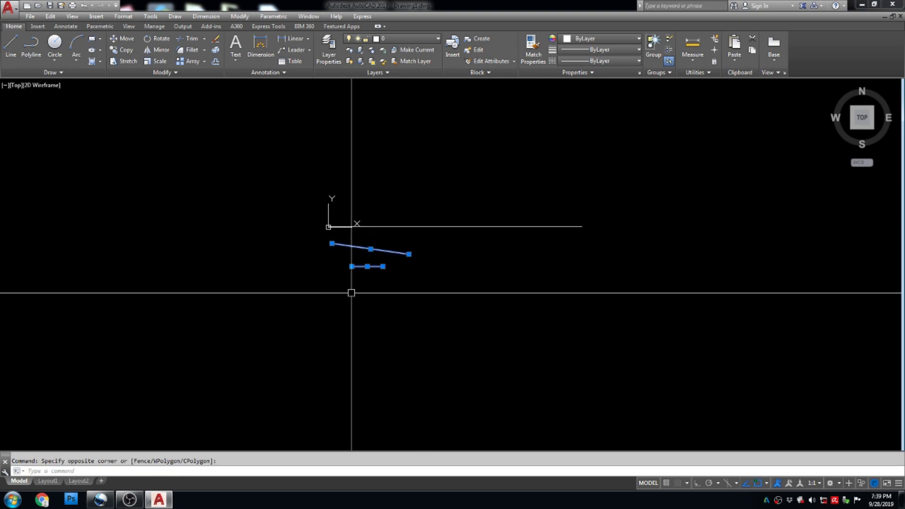
text(e)
key(Return)
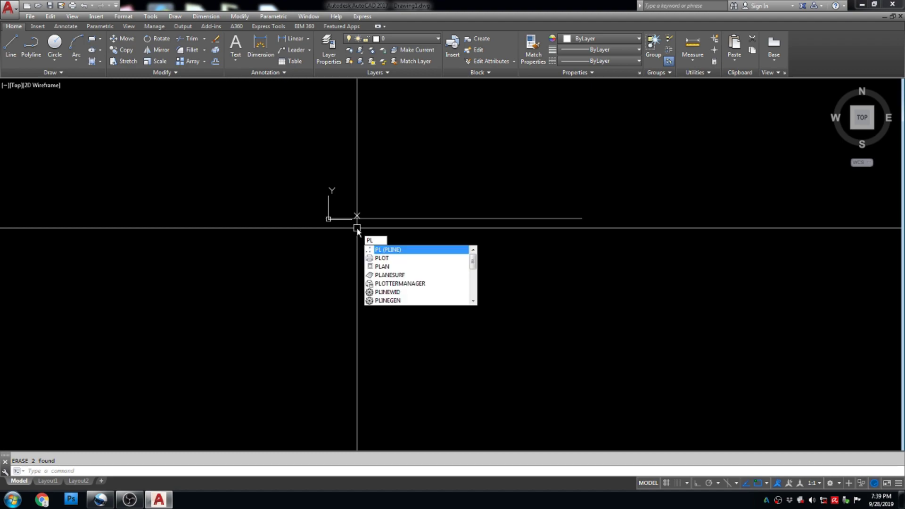
Draw a horizontal polyline 3000 mm long to the right below the existing line with Ortho mode on, and check its selection.
key(Return)
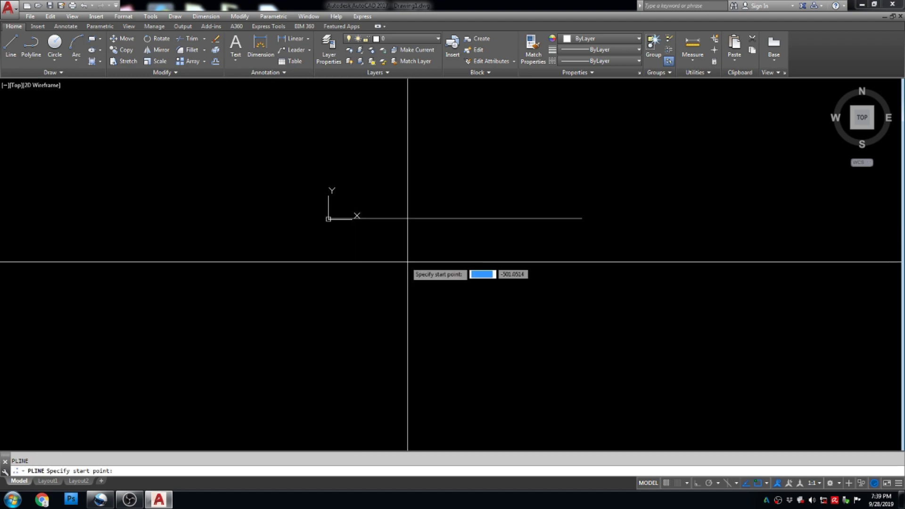
click(327, 286)
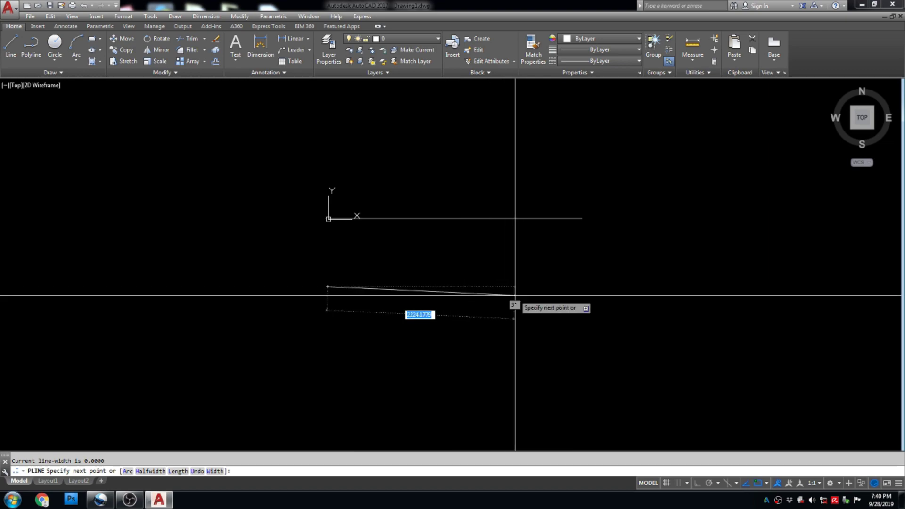
key(F8)
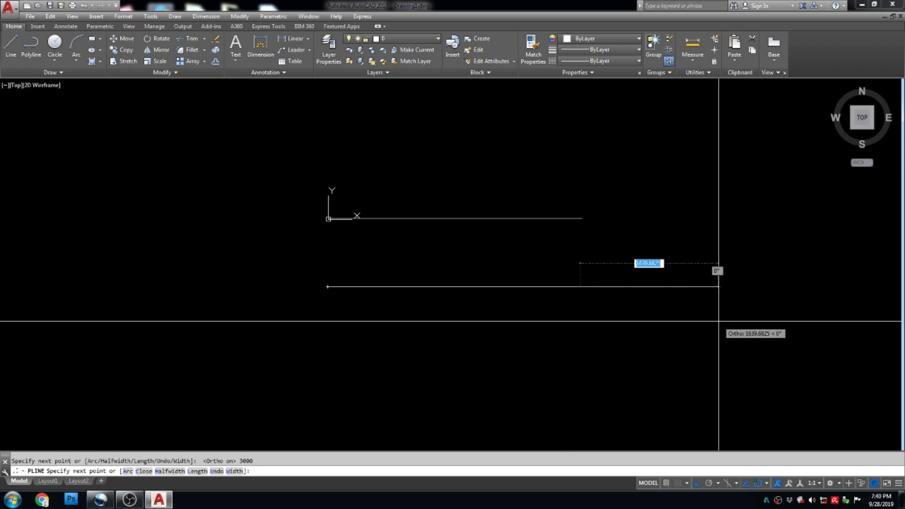
scroll(543, 295, down, 4)
scroll(525, 263, up, 4)
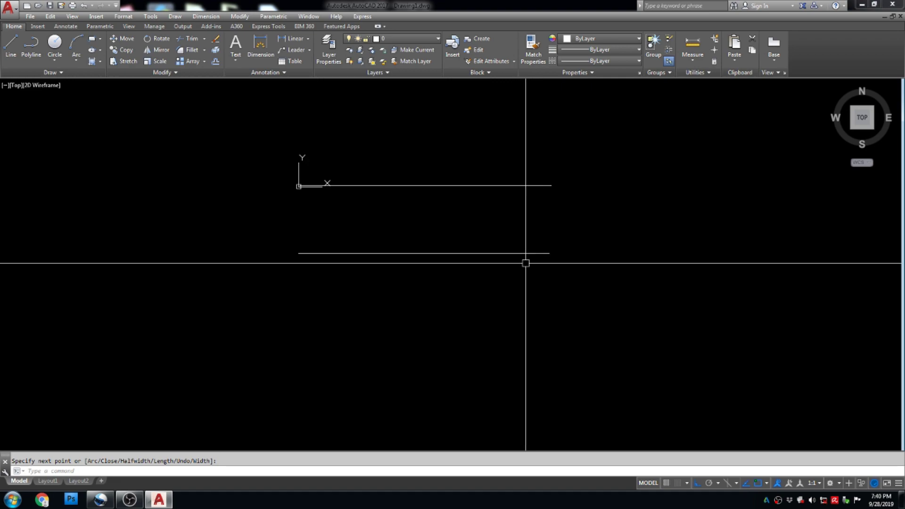
key(Return)
click(461, 253)
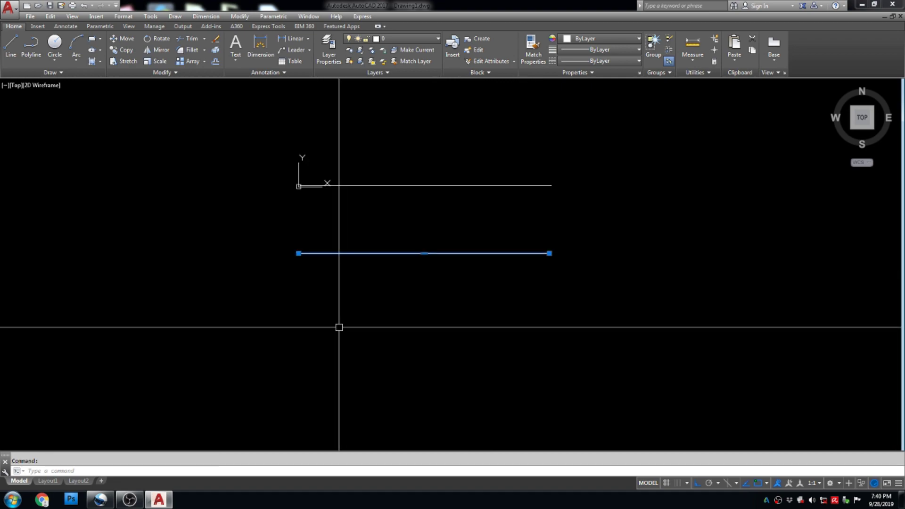
key(Escape)
Draw a freehand zigzag polyline of many connected segments below and beside the two horizontal lines with Ortho mode off.
scroll(489, 273, down, 4)
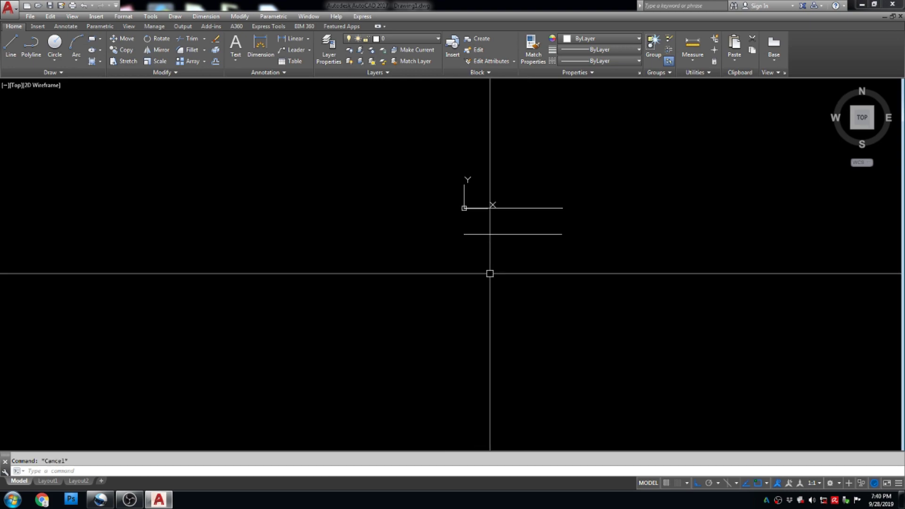
scroll(508, 283, up, 2)
middle_drag(531, 277, 524, 277)
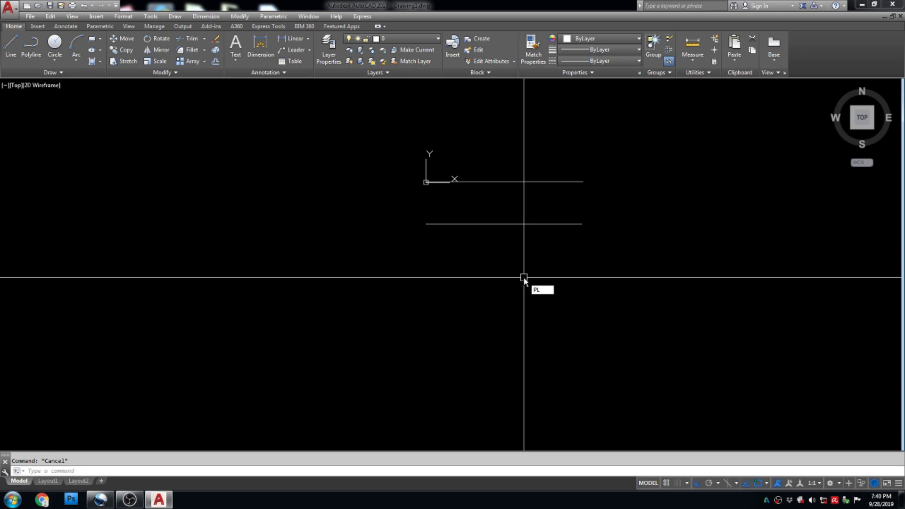
key(Return)
click(417, 322)
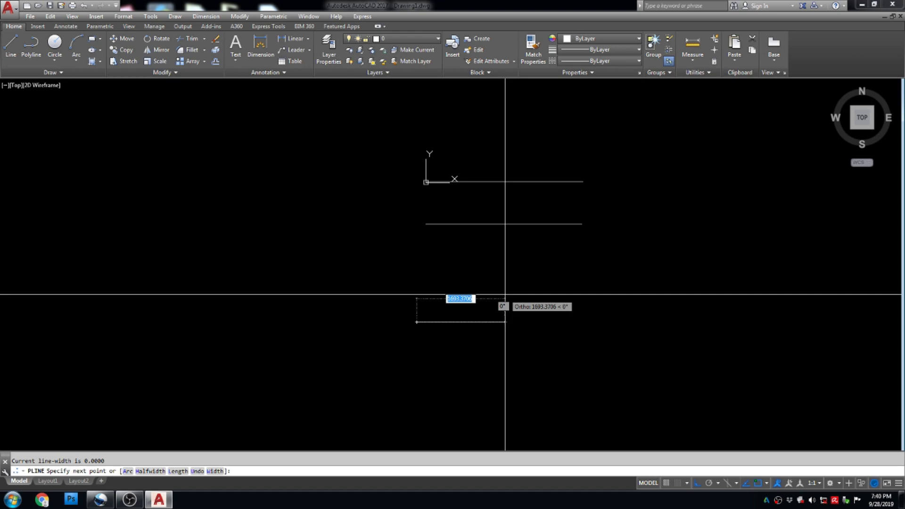
key(F8)
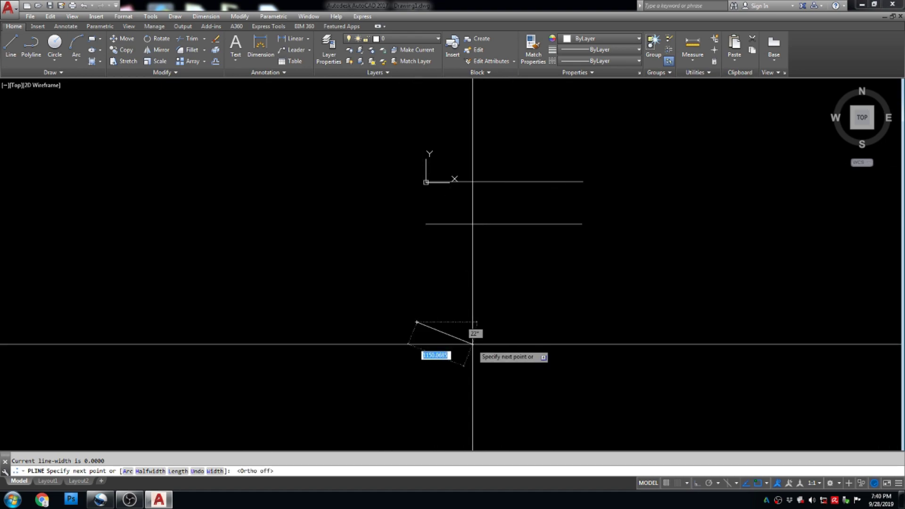
click(477, 264)
click(560, 302)
click(606, 293)
click(611, 362)
click(495, 397)
click(409, 379)
click(348, 266)
click(281, 334)
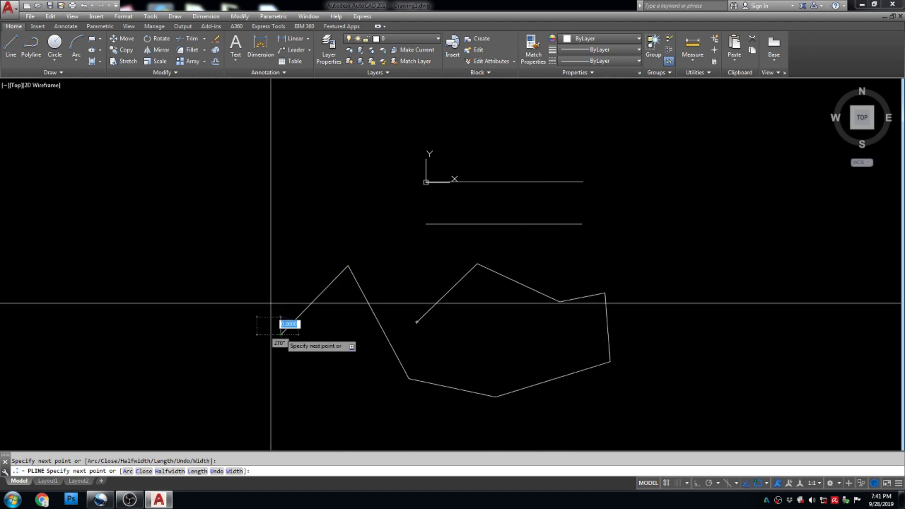
click(245, 238)
click(317, 212)
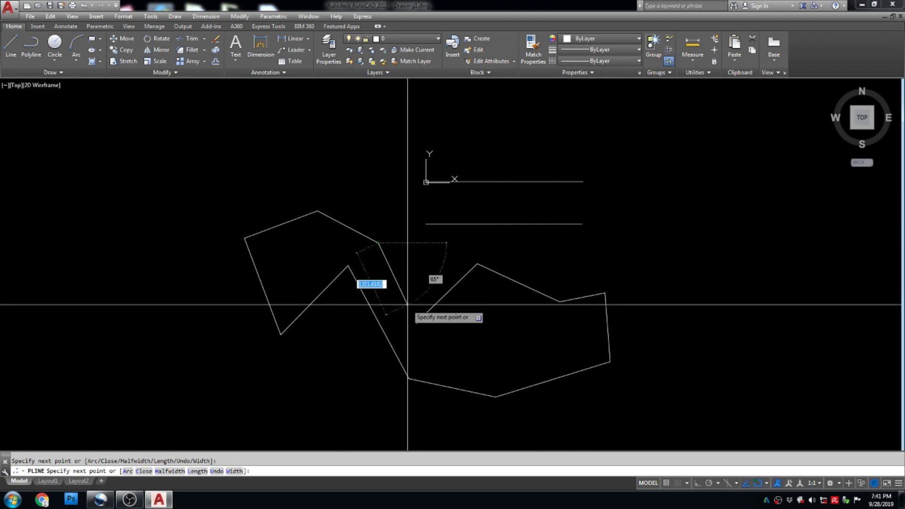
click(421, 260)
click(399, 298)
click(448, 360)
click(487, 314)
click(527, 336)
click(579, 321)
click(563, 348)
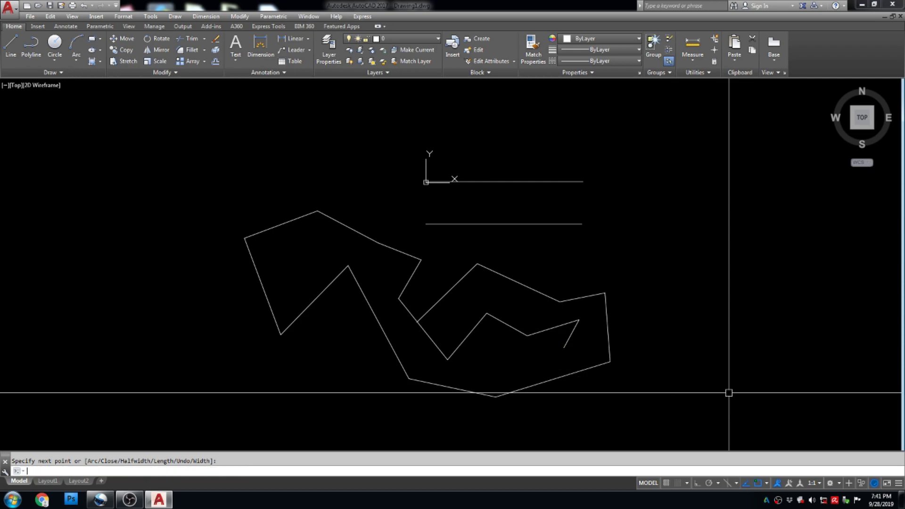
Erase the whole freehand zigzag polyline, keeping the two horizontal lines.
middle_drag(540, 323, 526, 318)
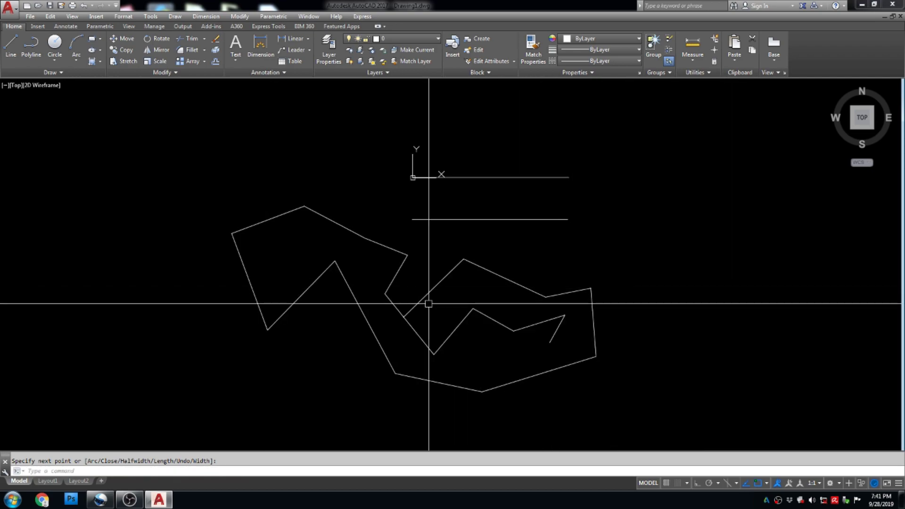
scroll(442, 283, down, 4)
click(547, 278)
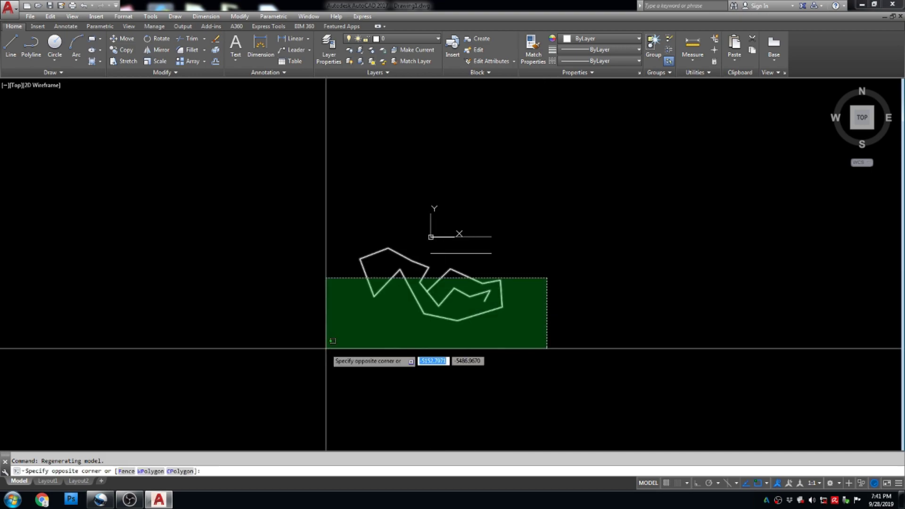
click(326, 349)
key(Delete)
Change the colour of the upper horizontal line to Magenta.
scroll(477, 231, up, 5)
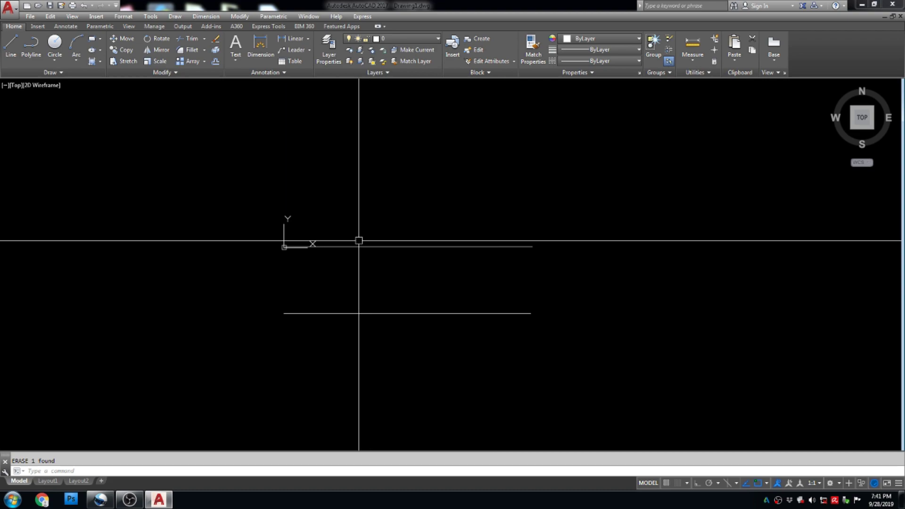
click(377, 248)
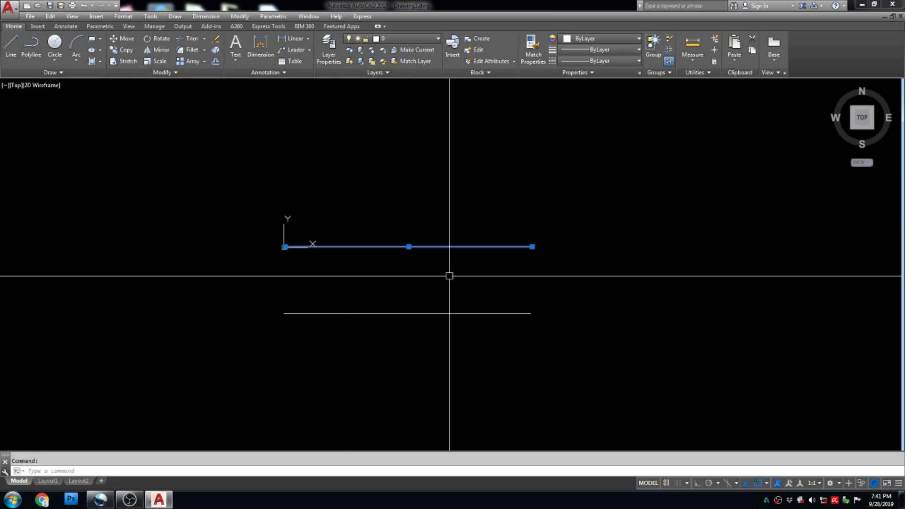
click(409, 315)
key(Escape)
click(441, 228)
click(396, 263)
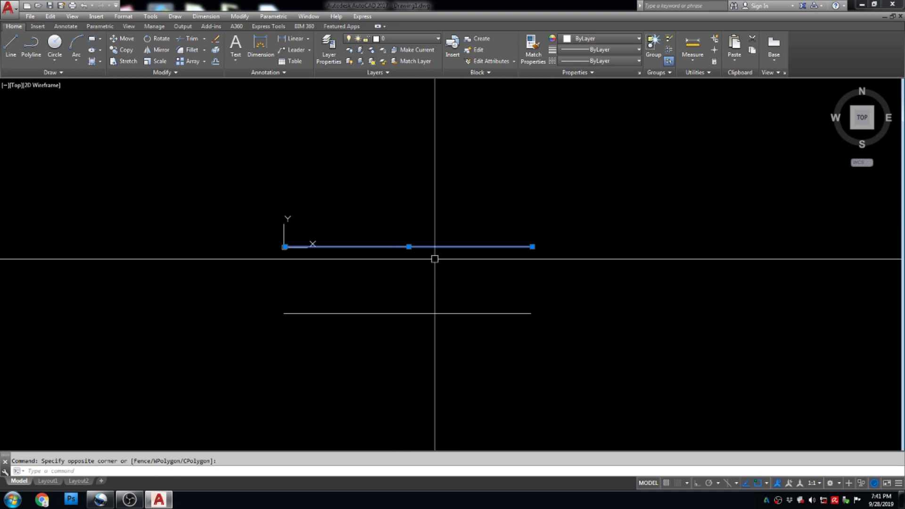
scroll(412, 253, up, 2)
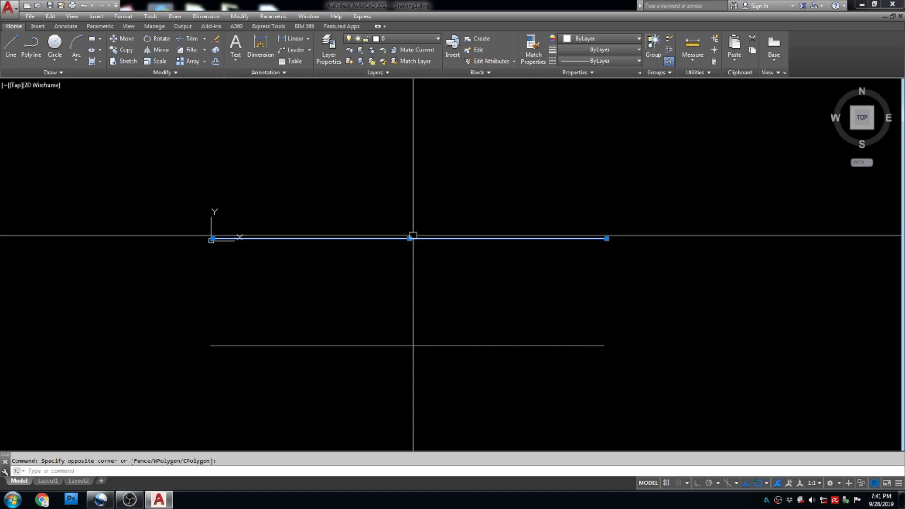
click(604, 39)
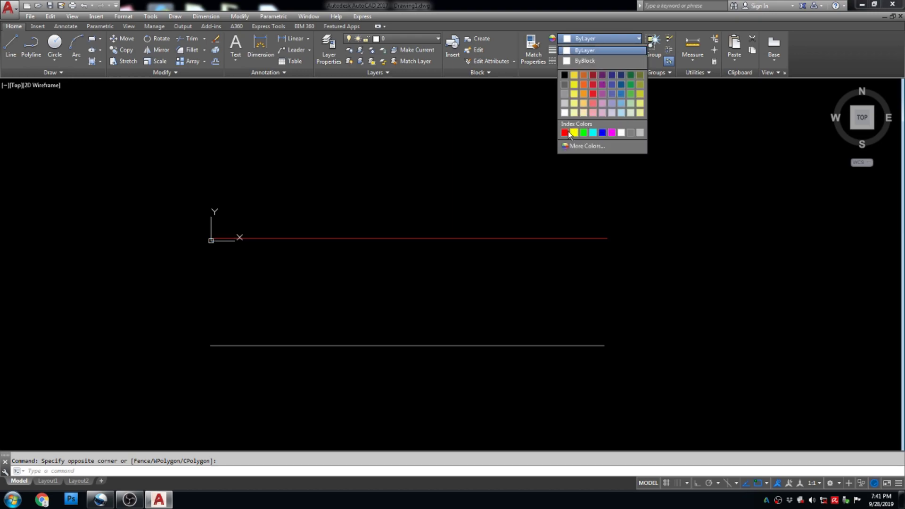
click(613, 133)
key(Escape)
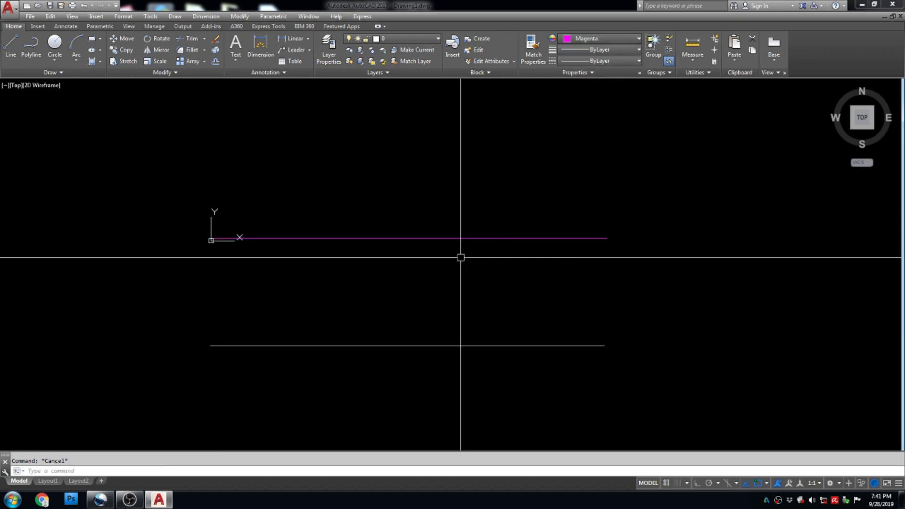
Compare the magenta line with the white polyline below it by selecting each one in turn.
click(461, 227)
key(Escape)
click(499, 305)
click(380, 372)
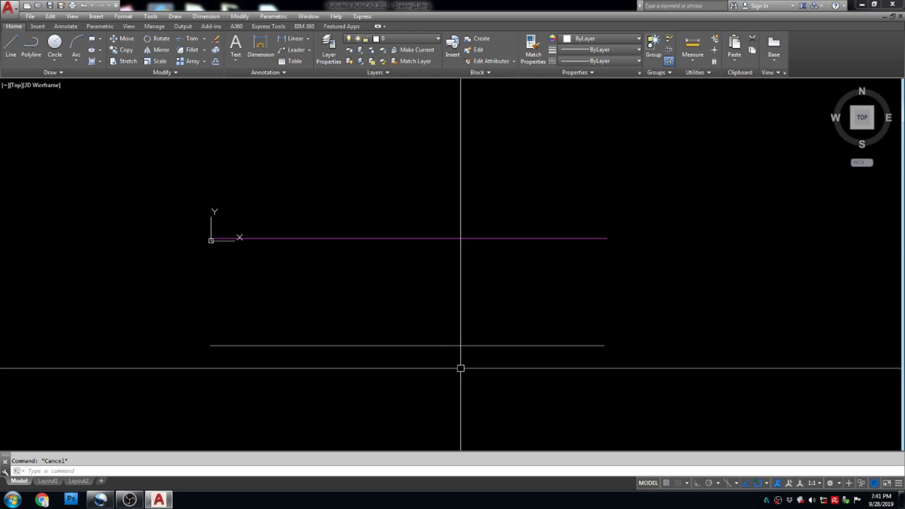
click(448, 222)
click(387, 259)
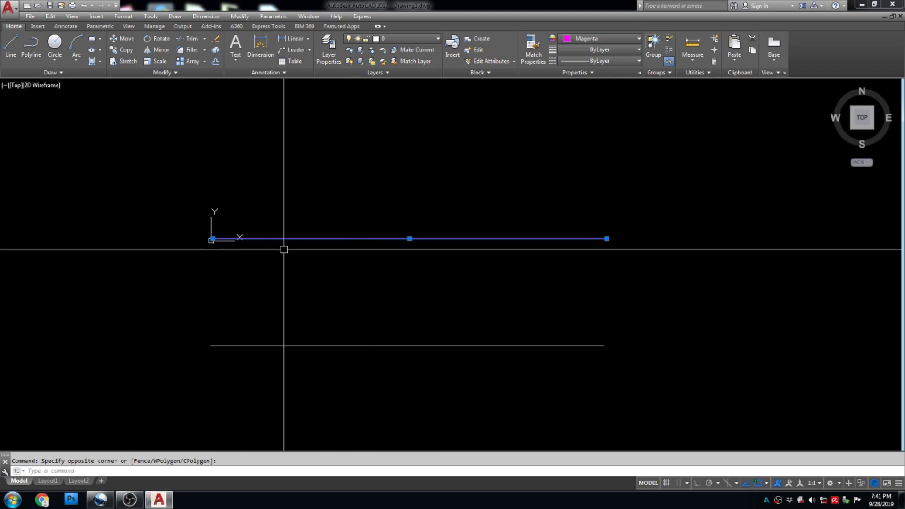
key(Escape)
click(425, 308)
click(392, 365)
middle_drag(501, 369, 513, 330)
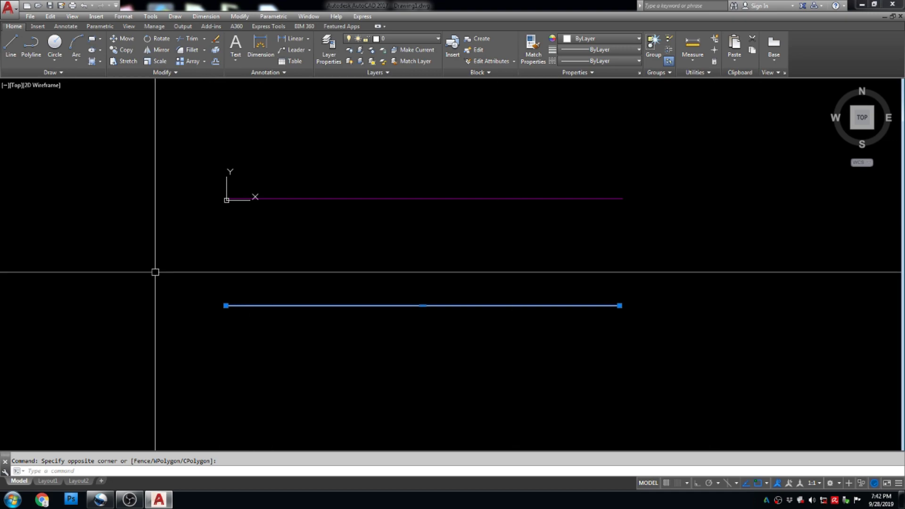
key(Escape)
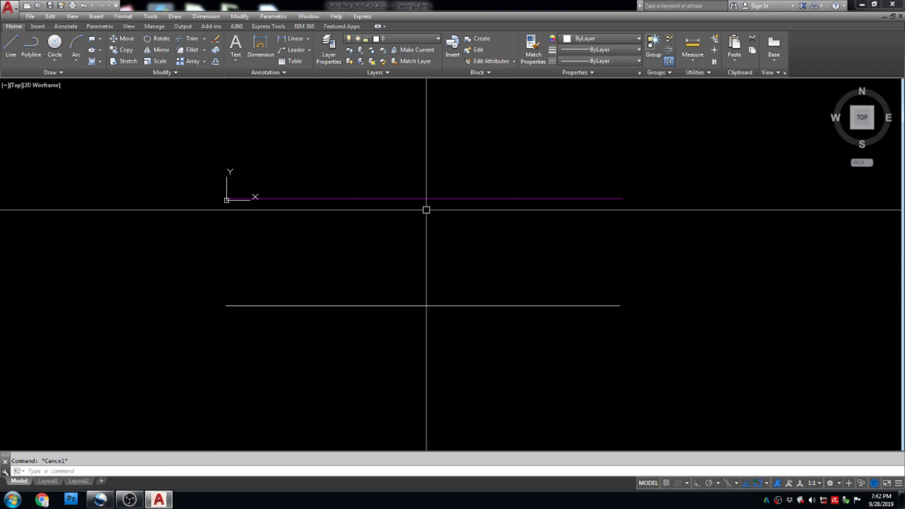
Inspect the grips at the ends and midpoint of the magenta line.
click(374, 198)
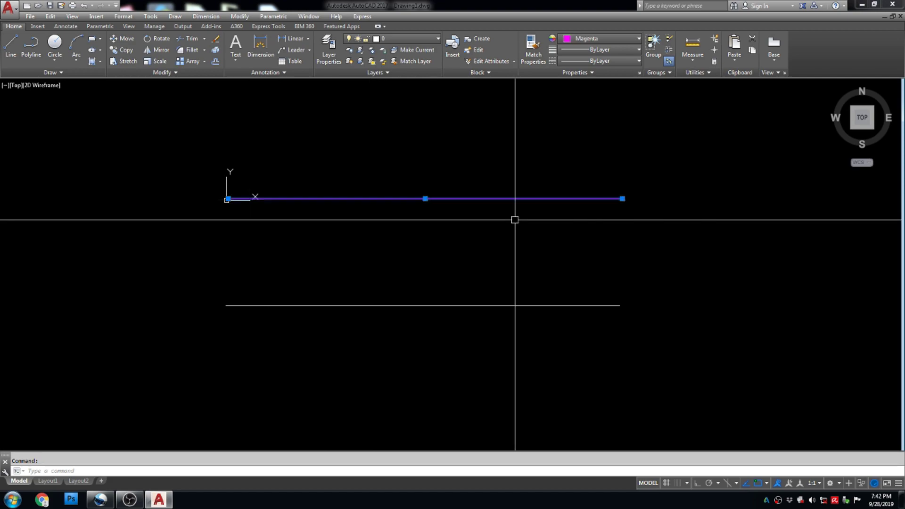
click(228, 198)
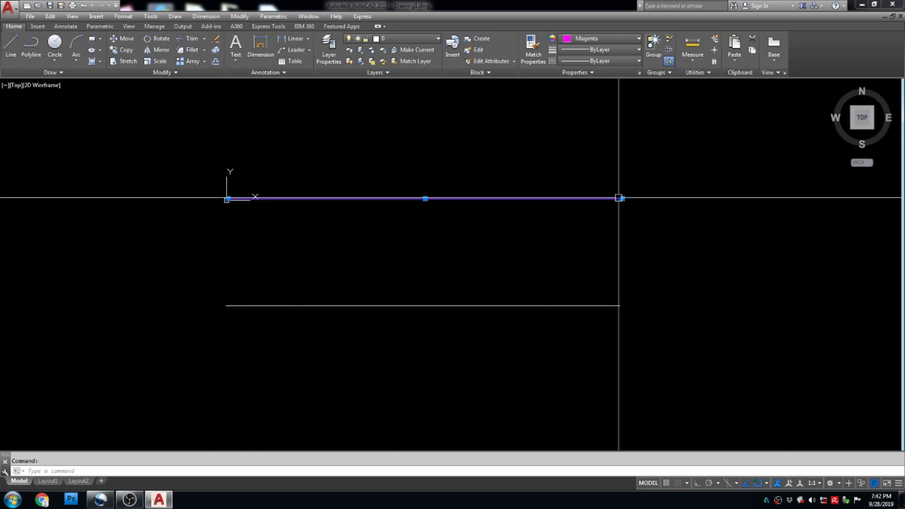
key(Escape)
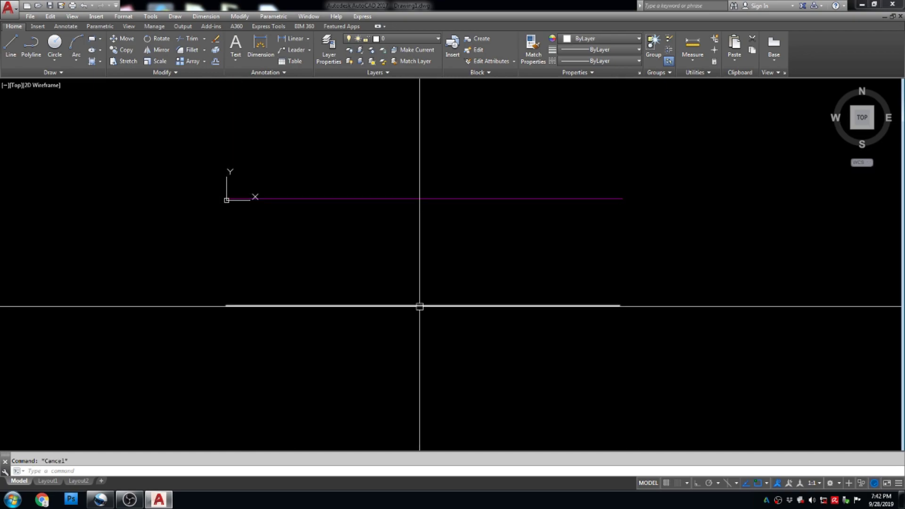
Inspect the grip editing options at the white polyline's end vertices and midpoint.
click(398, 306)
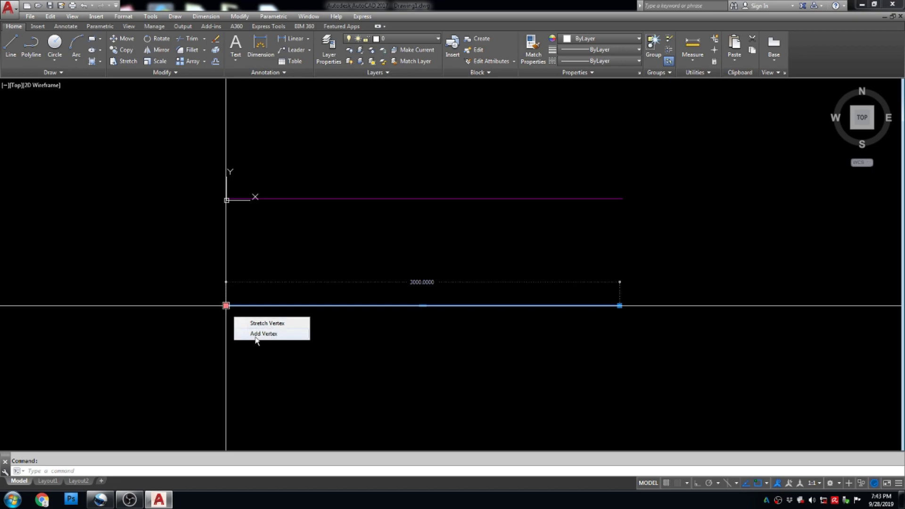
key(Escape)
click(433, 306)
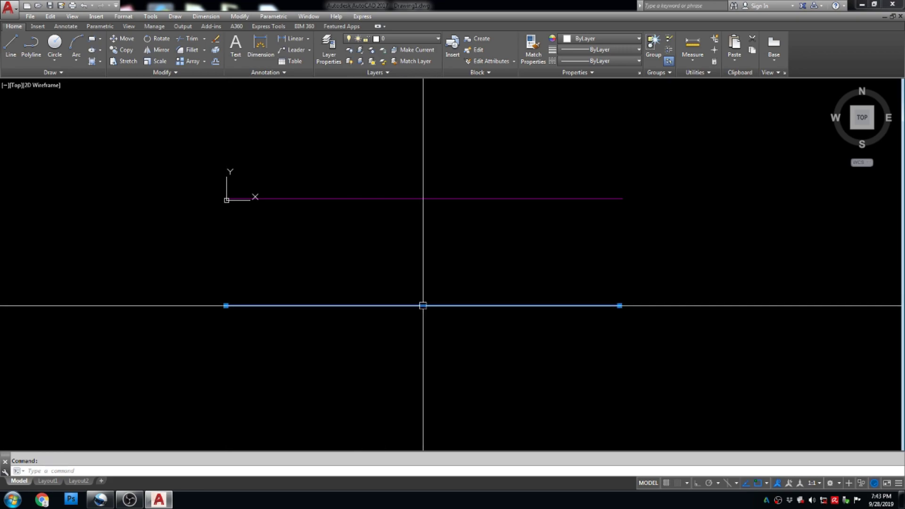
mouse_move(423, 306)
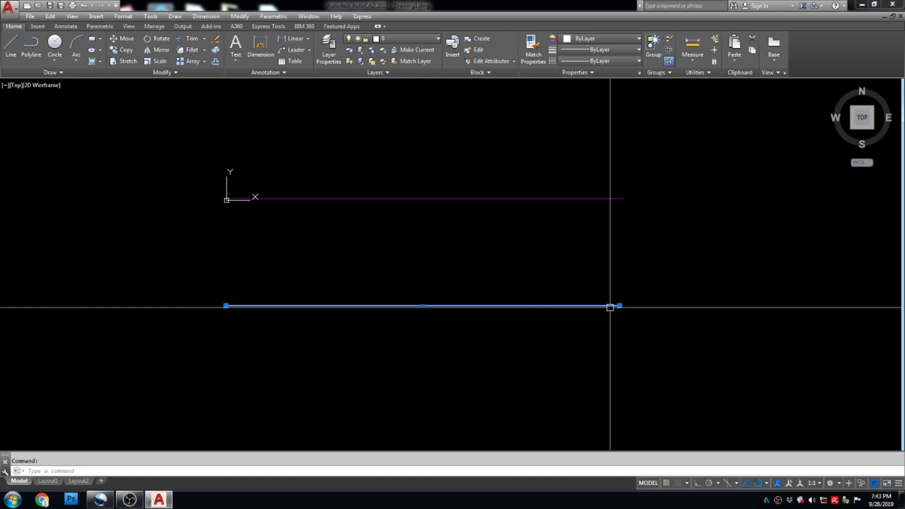
mouse_move(620, 306)
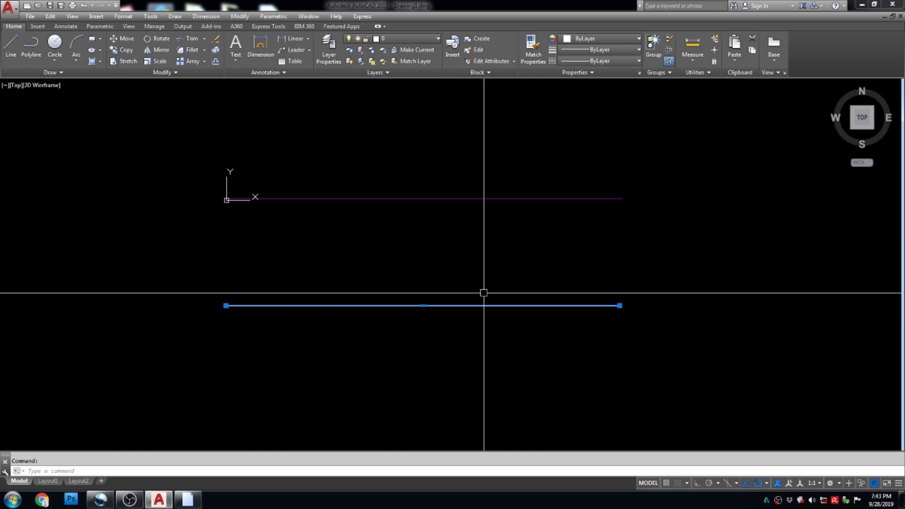
Compare the midpoint grip of the magenta line with the midpoint grip options of the white polyline.
key(Escape)
click(441, 155)
click(384, 221)
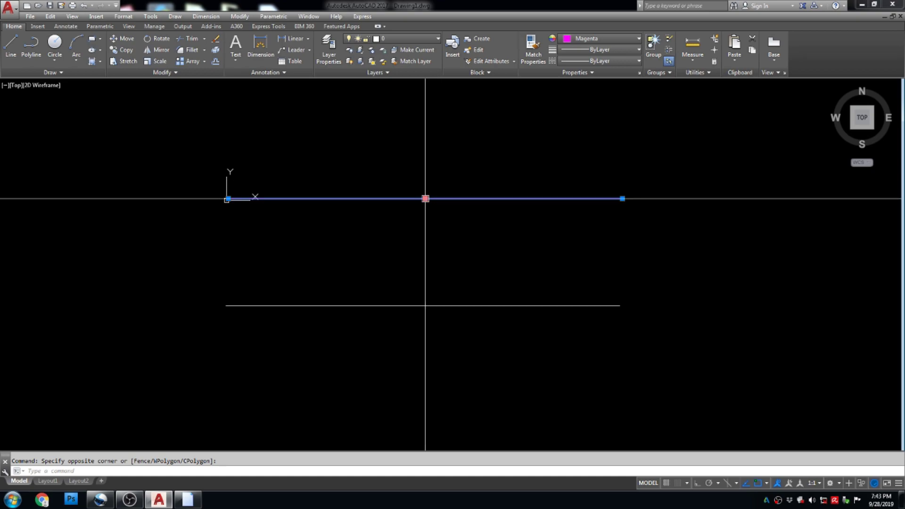
key(Escape)
click(451, 306)
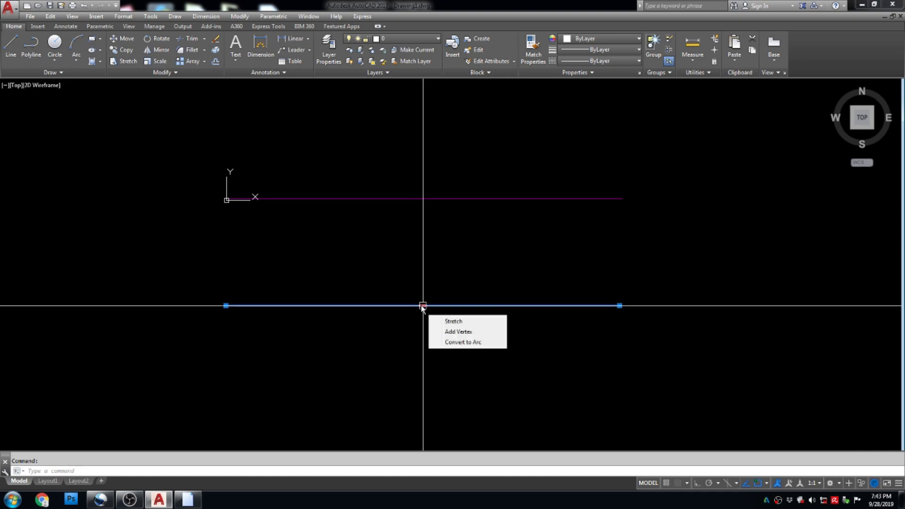
key(Escape)
With Ortho on, stretch the magenta line's left end about 857 mm outward and back inward to just right of the UCS icon.
click(395, 172)
click(354, 225)
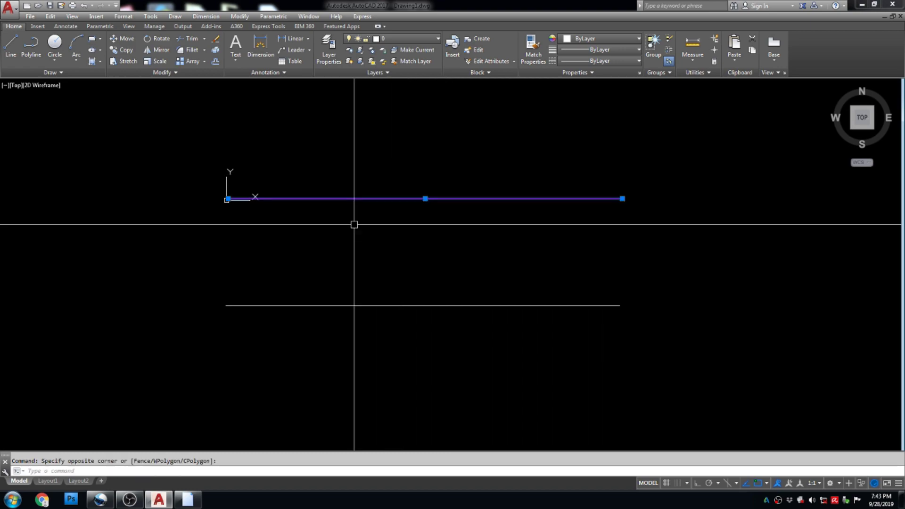
click(228, 199)
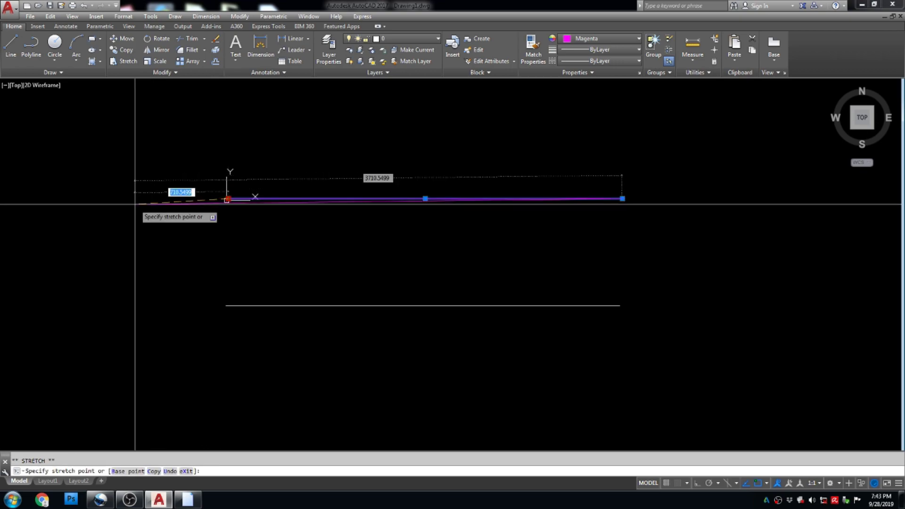
key(F8)
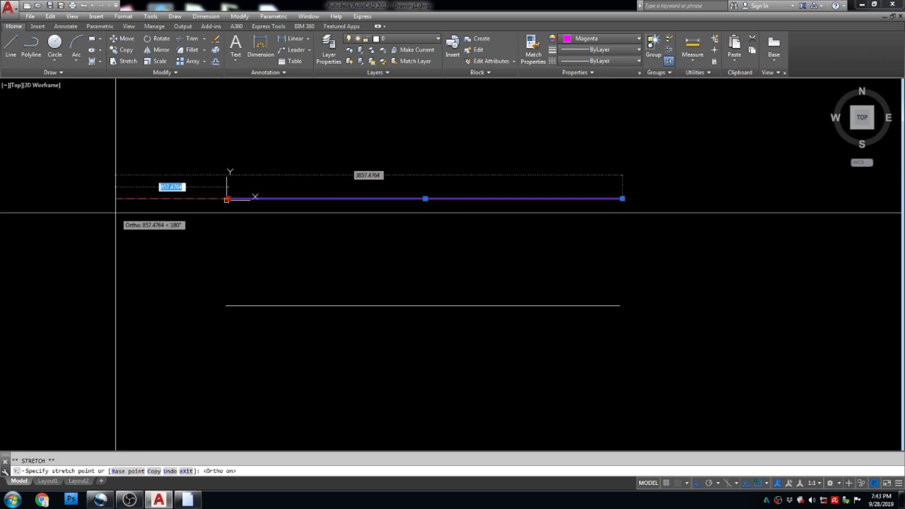
click(116, 212)
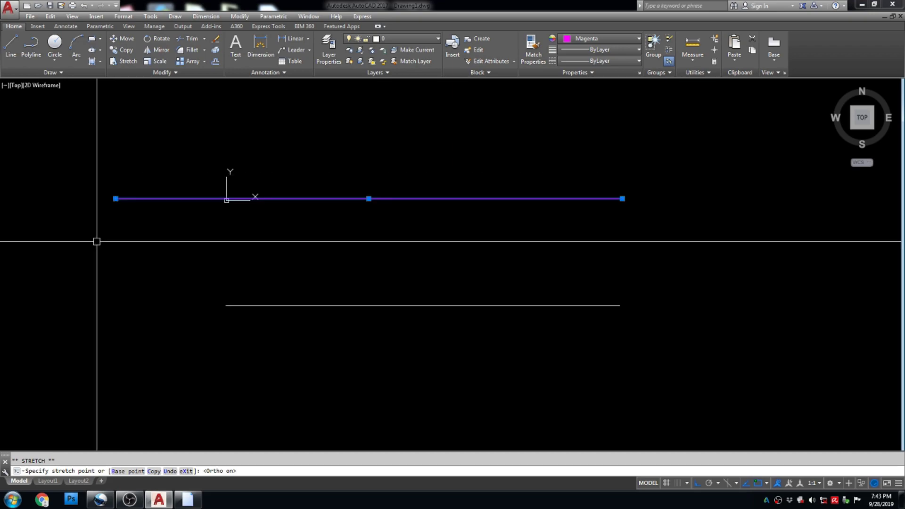
click(115, 199)
click(292, 228)
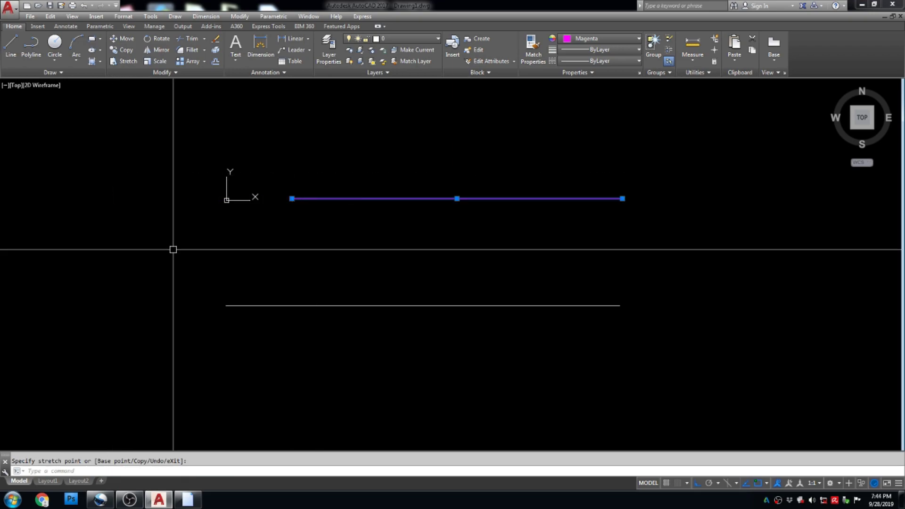
Move the magenta line vertically by its midpoint grip, up and back down to slightly below its original height.
click(457, 198)
click(459, 156)
click(457, 156)
click(463, 211)
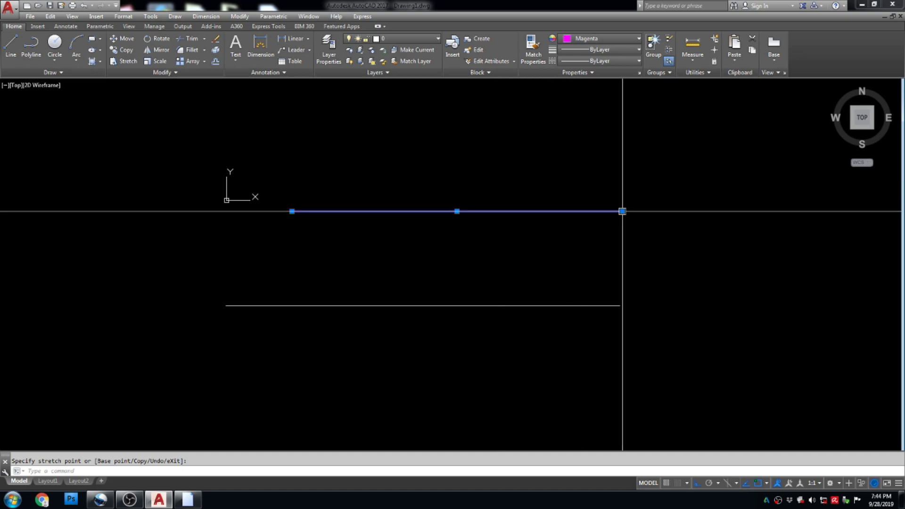
Lengthen the magenta line's right end to about 3309 mm, stretch it back to about 2294 mm, and stretch it out beyond the polyline's end.
click(654, 238)
click(726, 239)
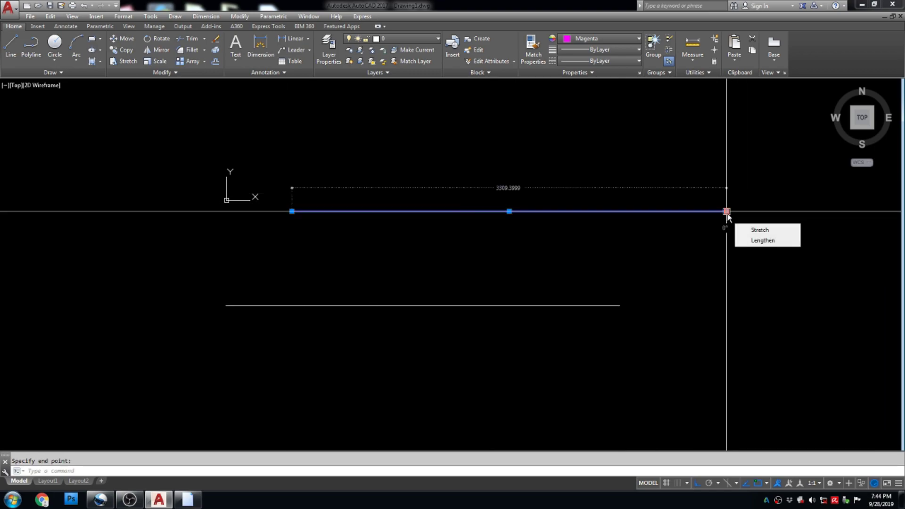
click(727, 212)
click(592, 228)
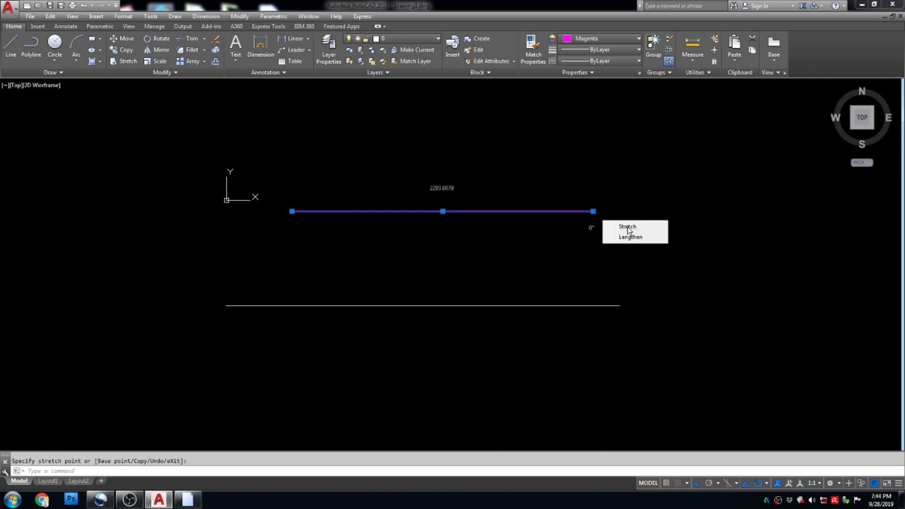
click(628, 227)
click(766, 211)
key(Escape)
Stretch the white polyline's left vertex outward to about 3452 mm overall and add a vertex about 678 mm from that end.
click(459, 295)
click(417, 325)
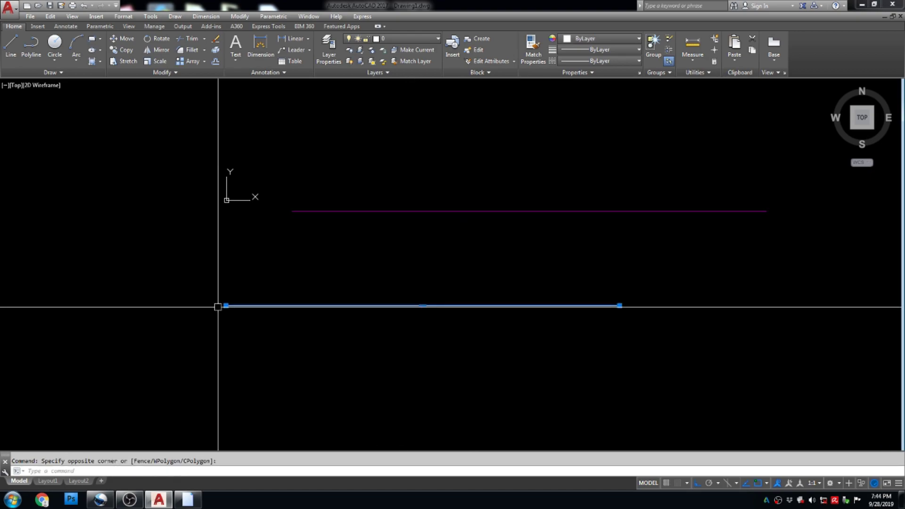
click(226, 306)
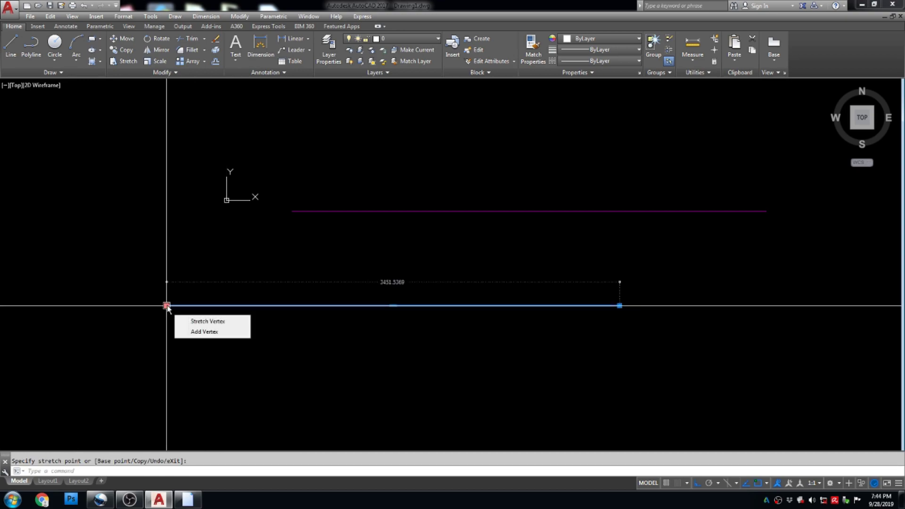
click(204, 332)
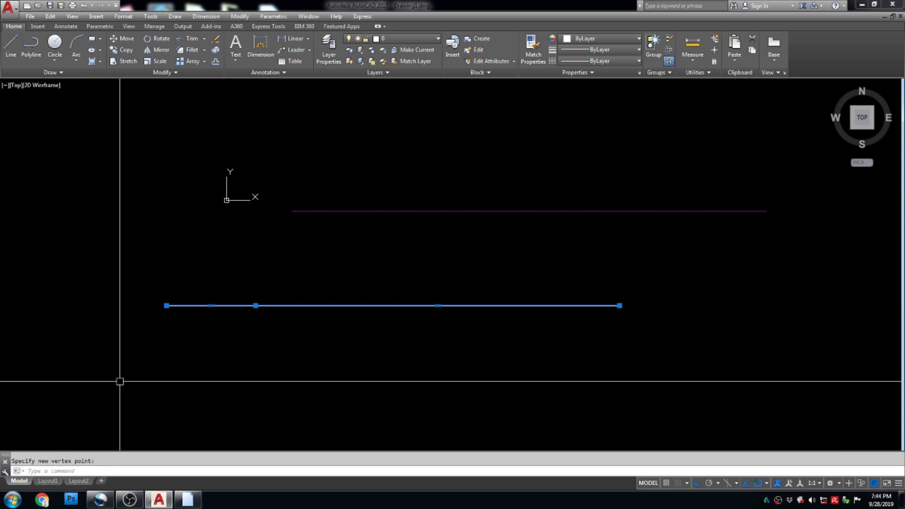
key(Escape)
key(Escape)
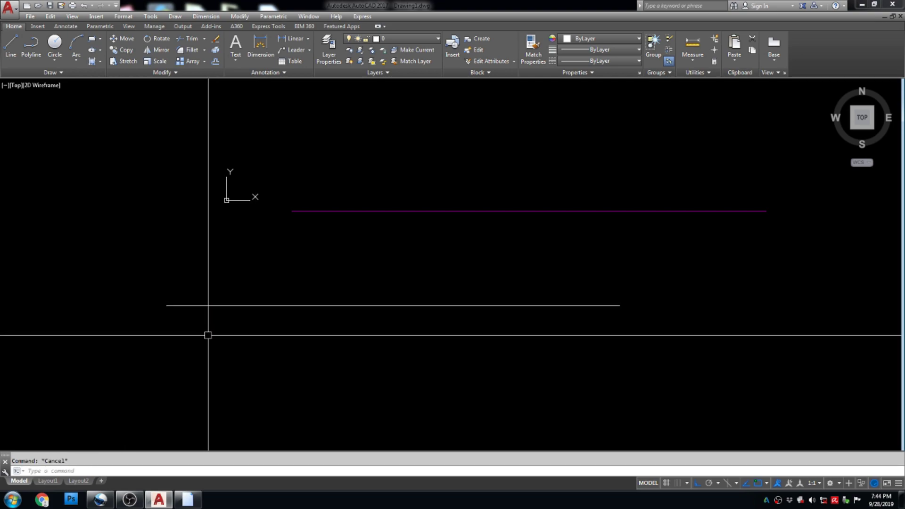
Add another vertex on the white polyline, a short distance to the right of its inner vertex.
click(218, 303)
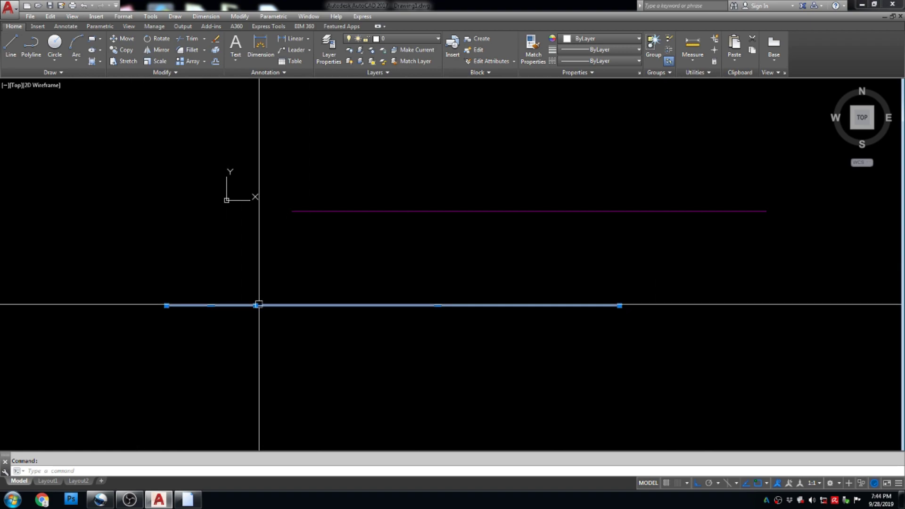
mouse_move(256, 305)
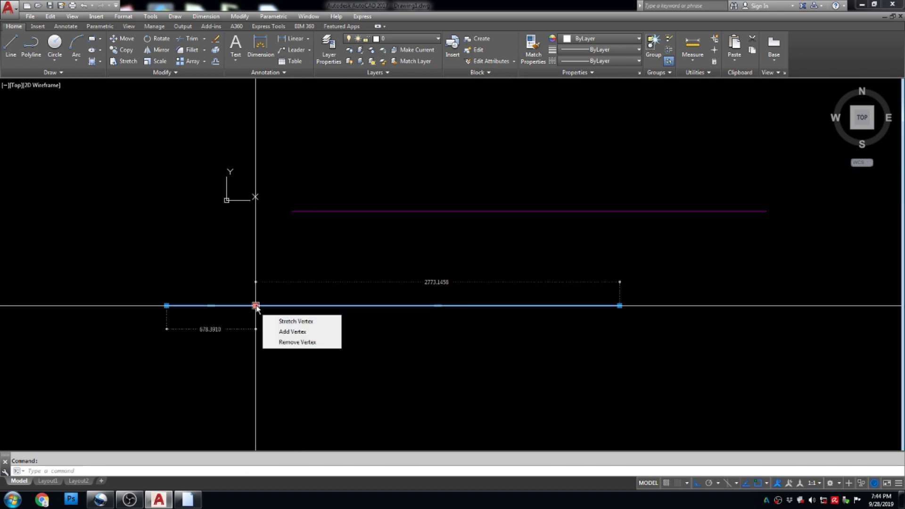
click(292, 332)
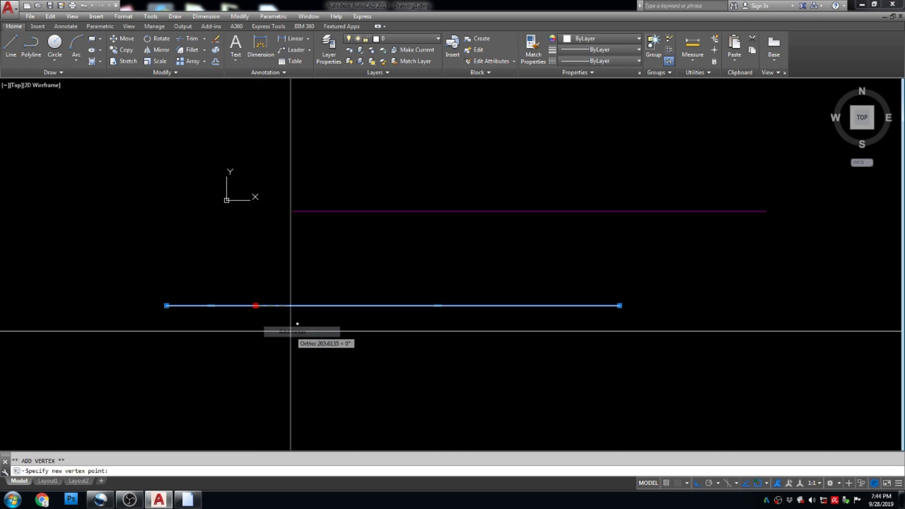
click(353, 306)
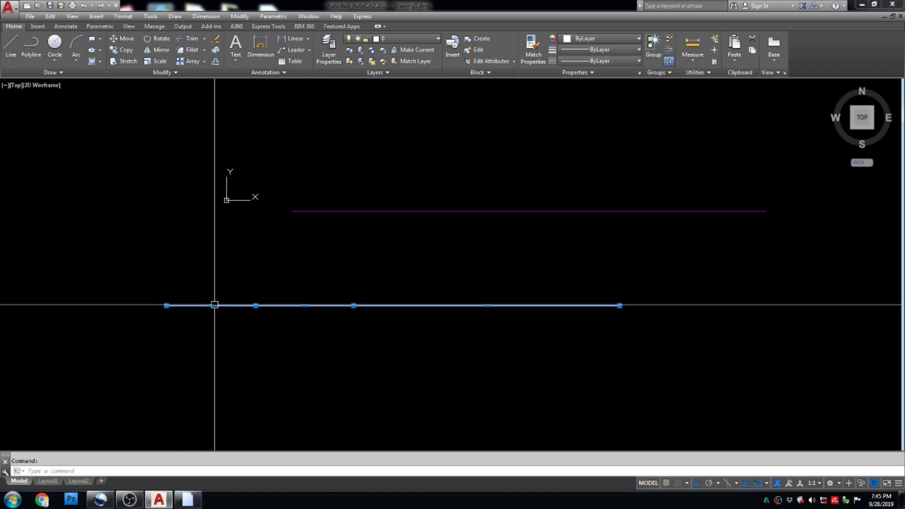
Convert the polyline's three straight segments to arcs bulging alternately down, up and down.
mouse_move(211, 305)
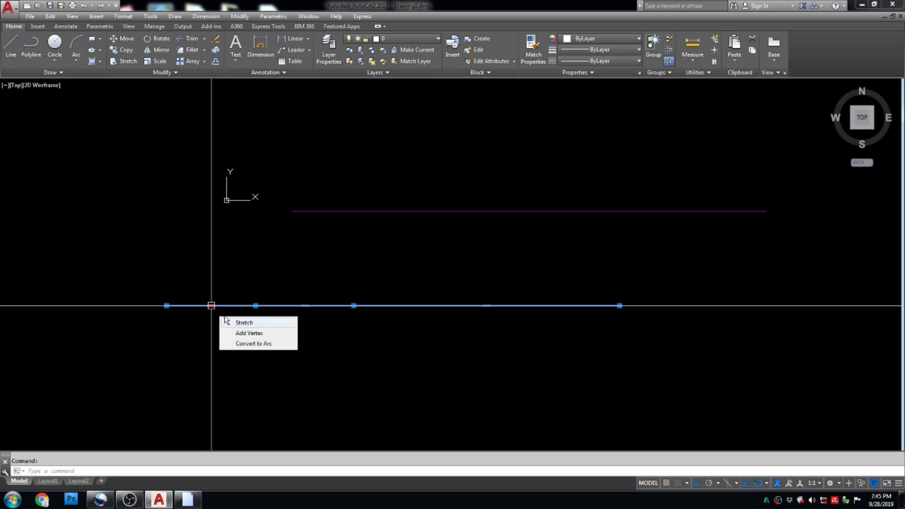
click(254, 343)
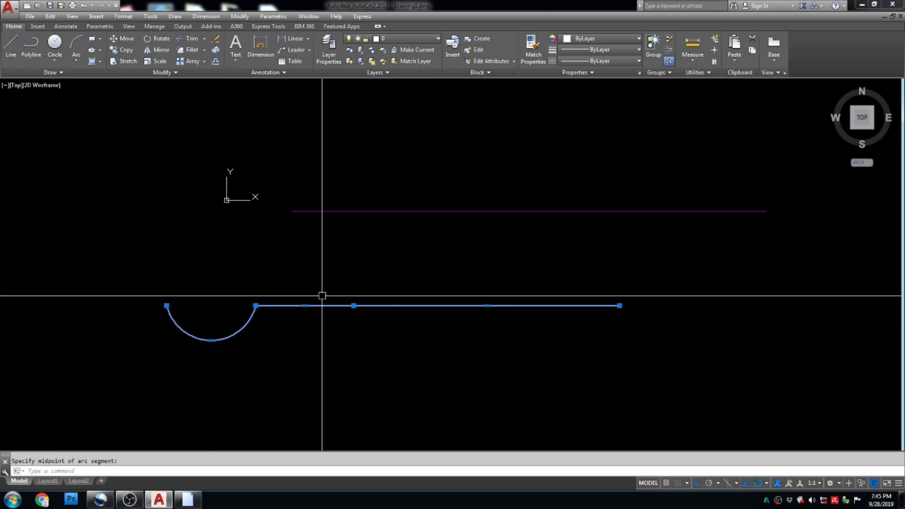
mouse_move(304, 306)
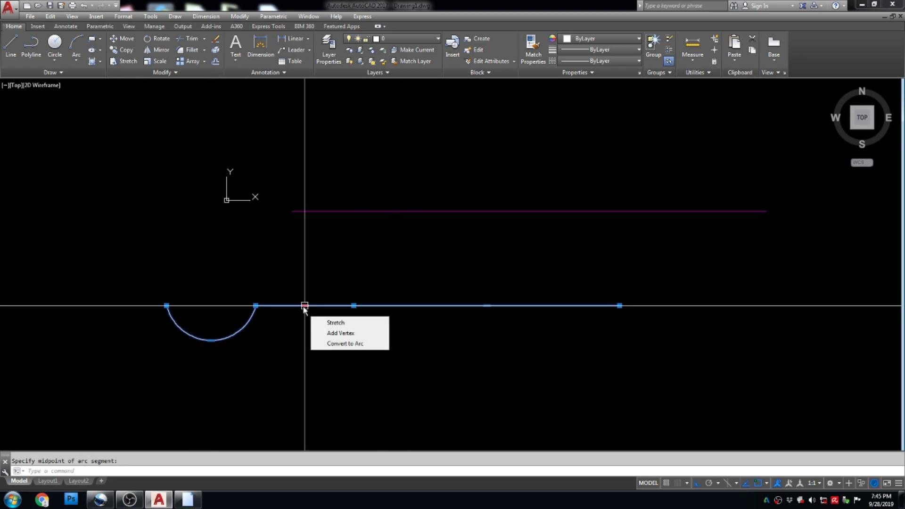
click(343, 344)
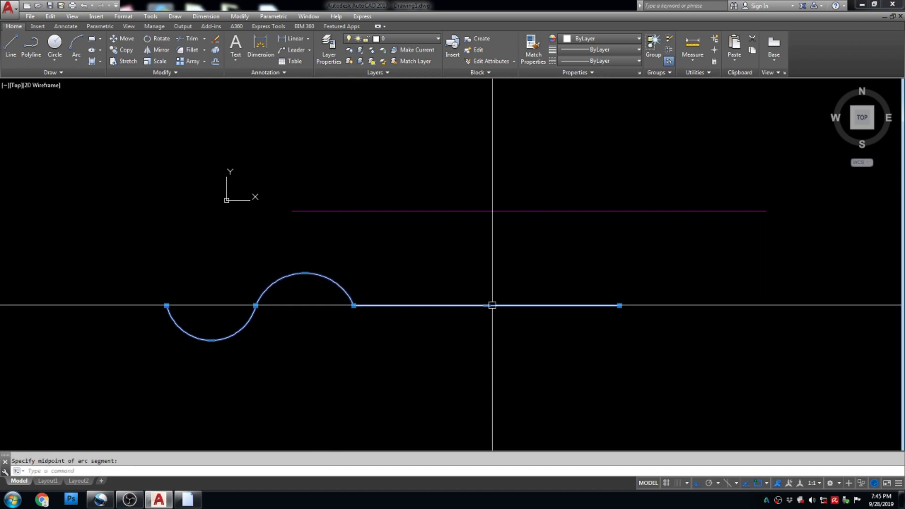
mouse_move(487, 305)
click(521, 341)
click(486, 367)
Add vertices from the polyline's right end to extend it with a horizontal segment to the right and a vertical segment downward.
scroll(433, 347, down, 6)
scroll(424, 307, up, 2)
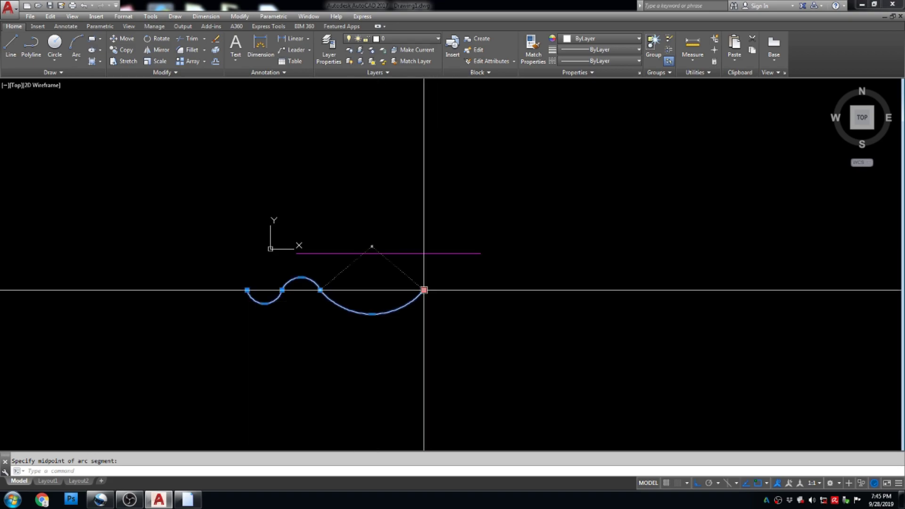
mouse_move(424, 290)
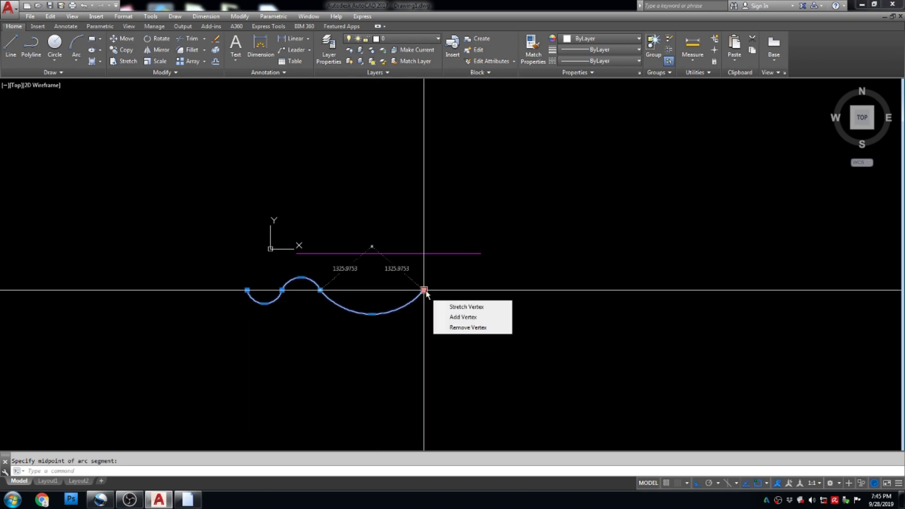
click(461, 318)
click(492, 290)
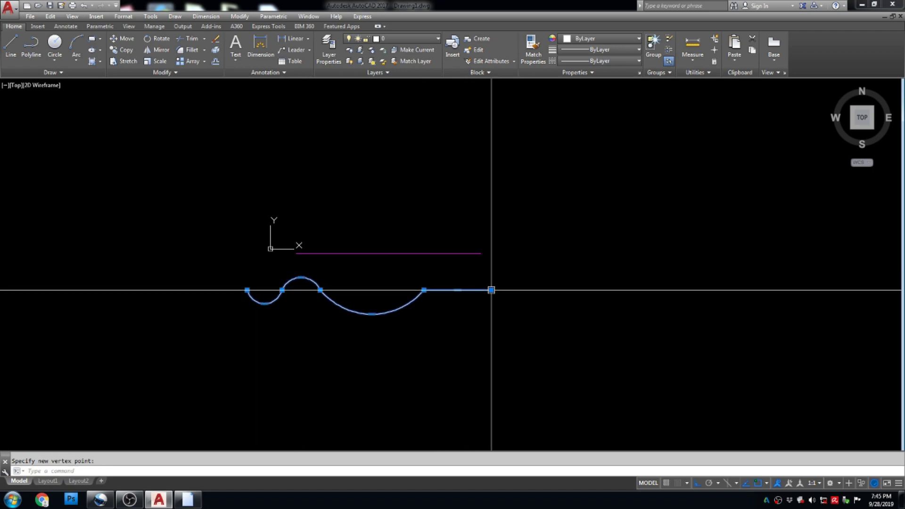
mouse_move(491, 290)
click(524, 319)
click(493, 375)
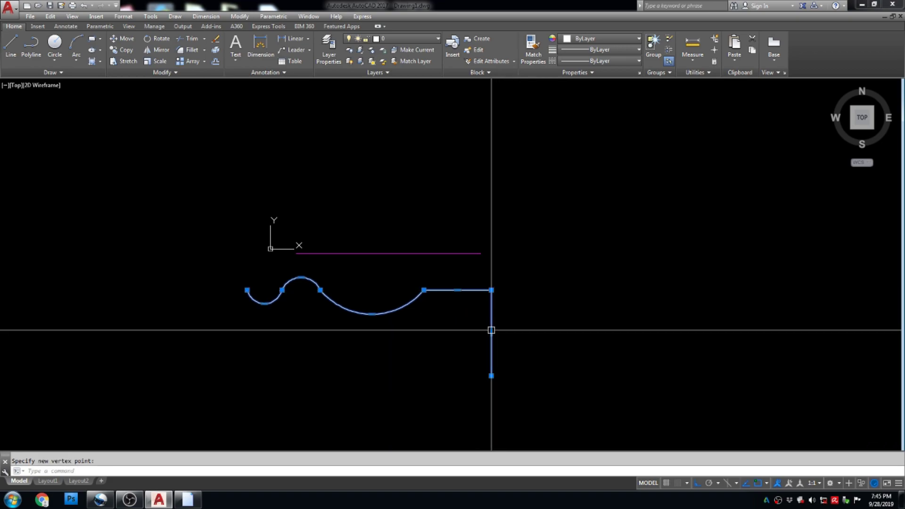
Convert the polyline's vertical segment to an arc bulging right and extend its lower end with a horizontal segment to the left.
mouse_move(492, 332)
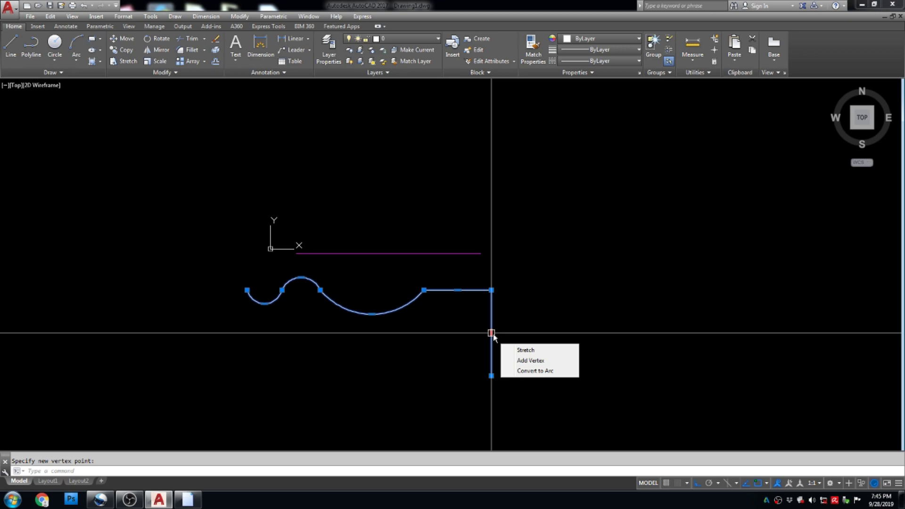
click(524, 371)
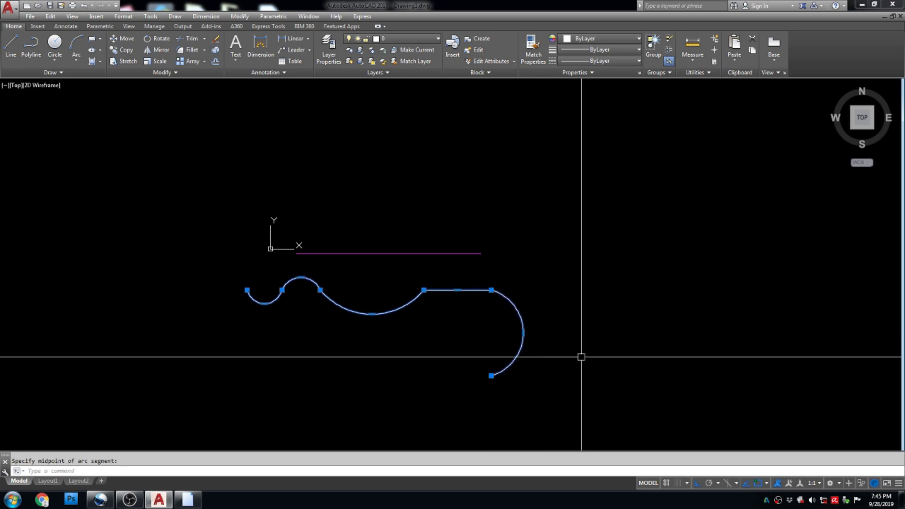
mouse_move(492, 376)
click(528, 402)
click(380, 389)
key(Escape)
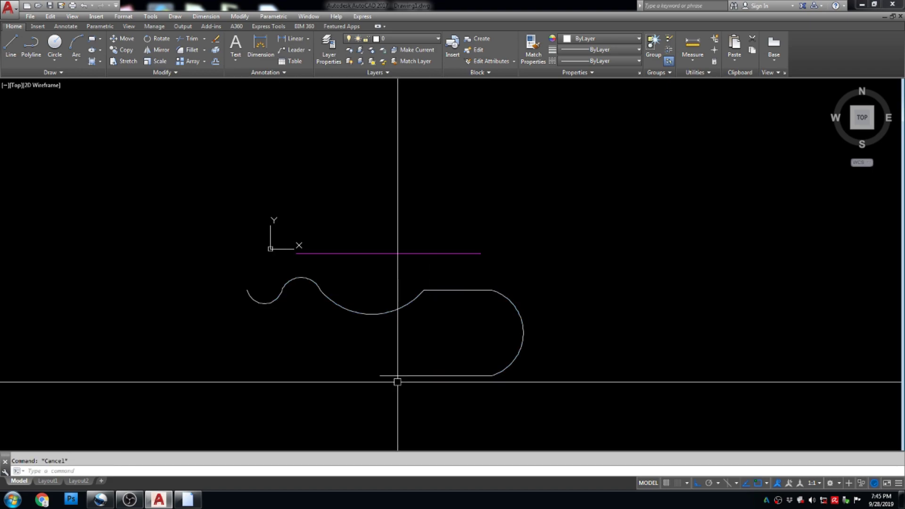
Set the width of all segments of the white polyline to 100 and finish the polyline edit.
mouse_move(429, 347)
middle_down()
mouse_move(513, 319)
mouse_move(510, 309)
mouse_move(475, 305)
middle_up()
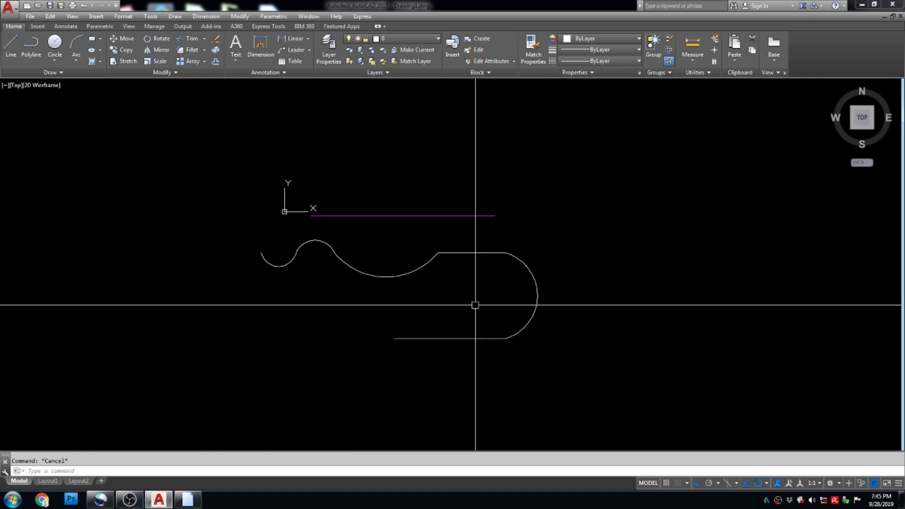
click(357, 269)
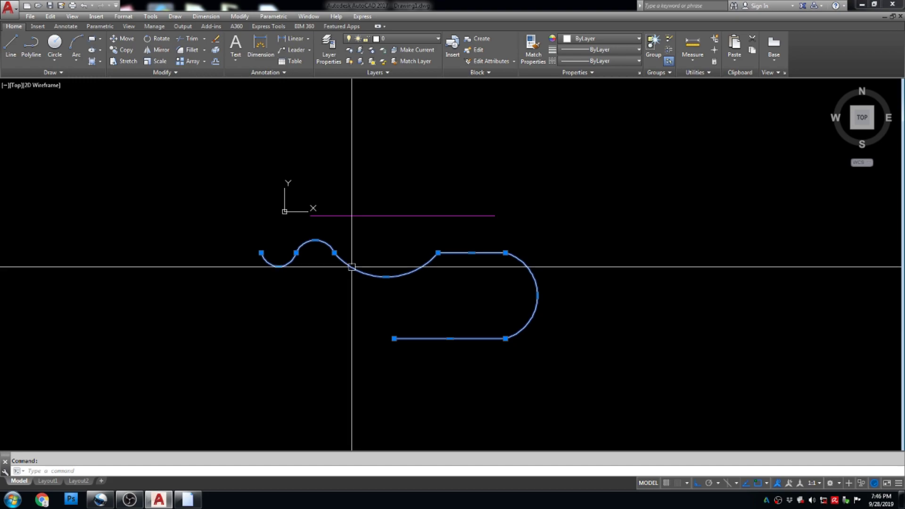
right_click(351, 267)
mouse_move(386, 52)
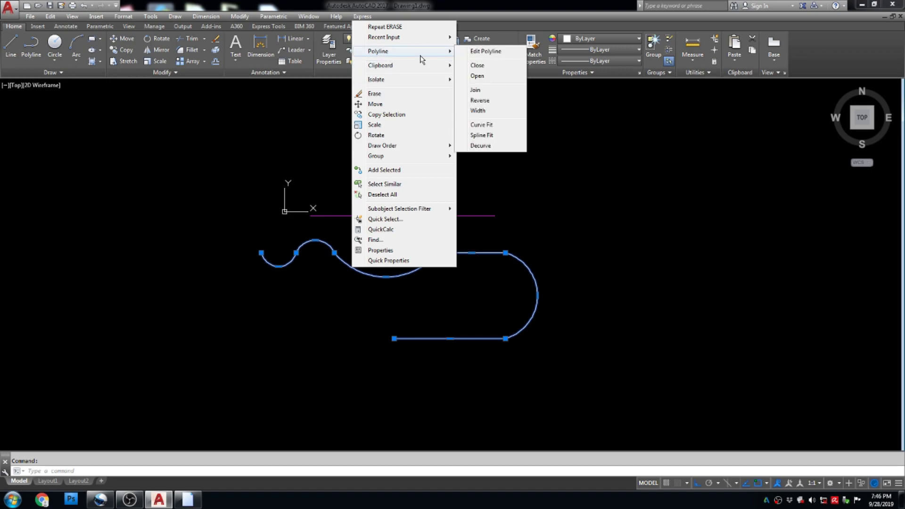
click(480, 112)
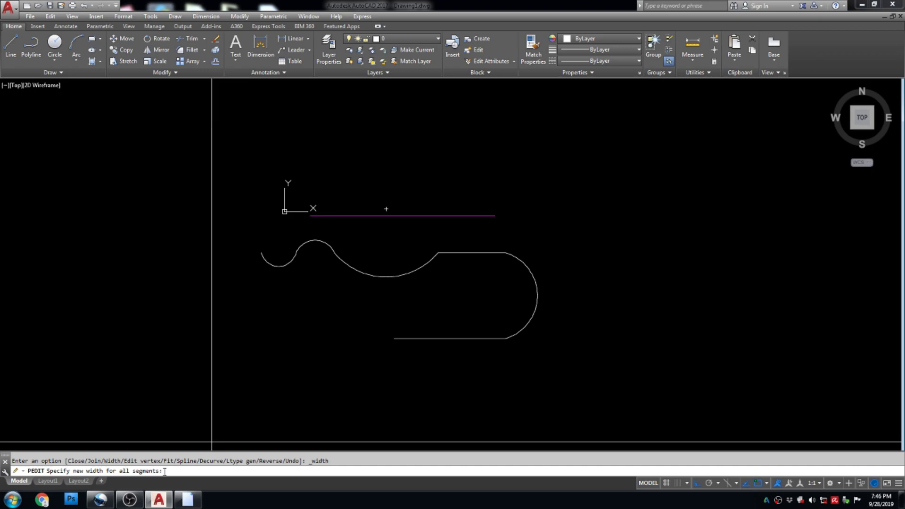
text(100)
key(Return)
key(Return)
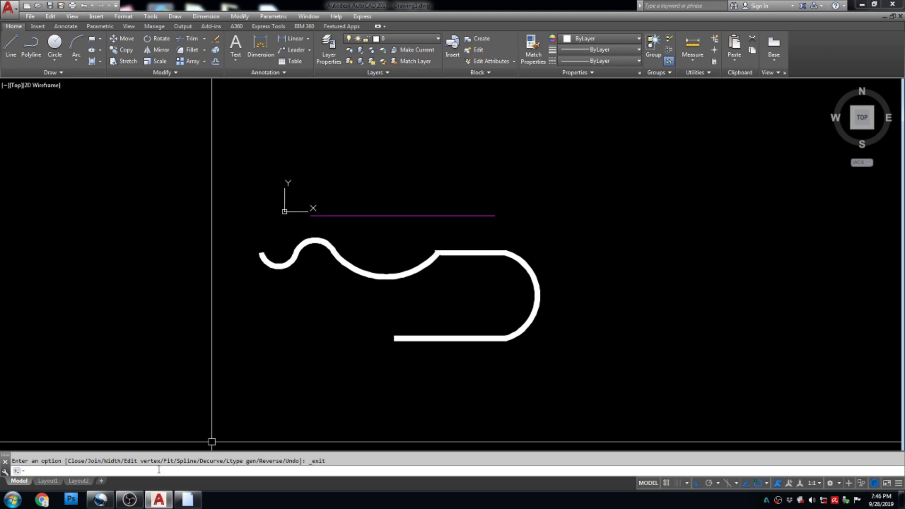
scroll(289, 267, up, 5)
scroll(289, 268, down, 8)
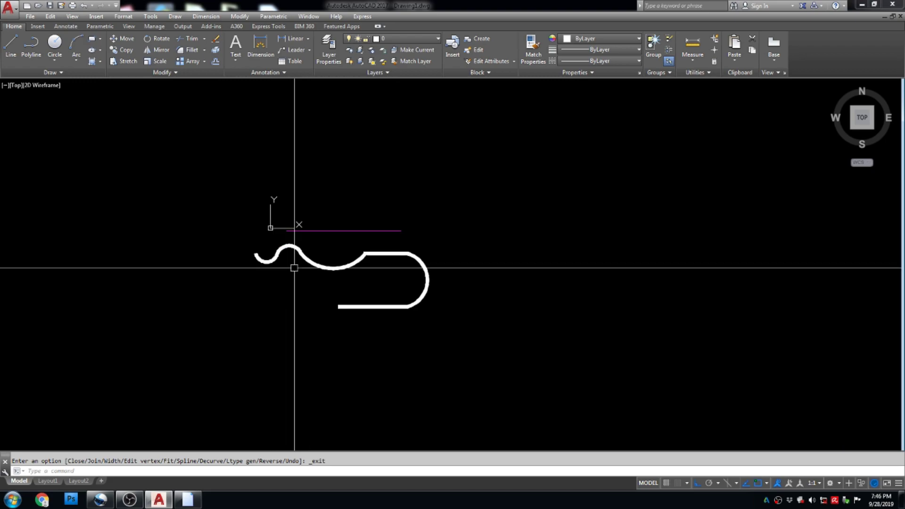
scroll(295, 264, up, 2)
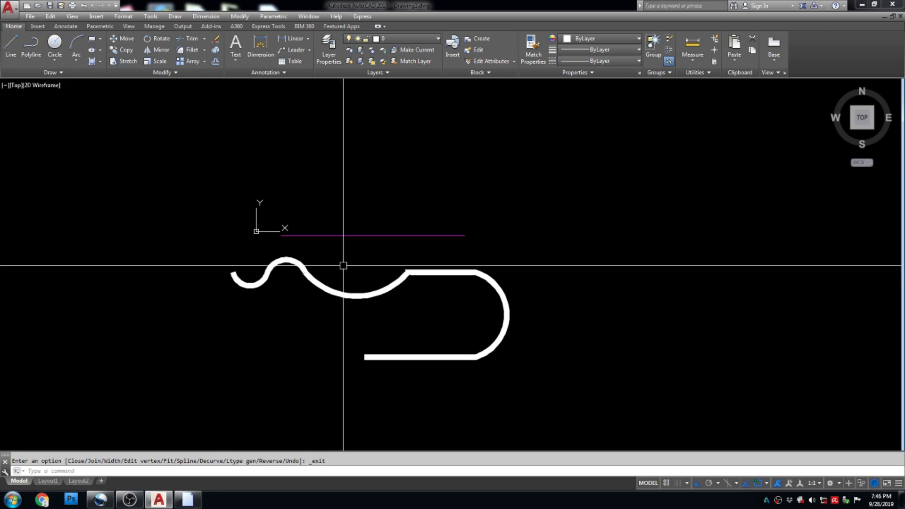